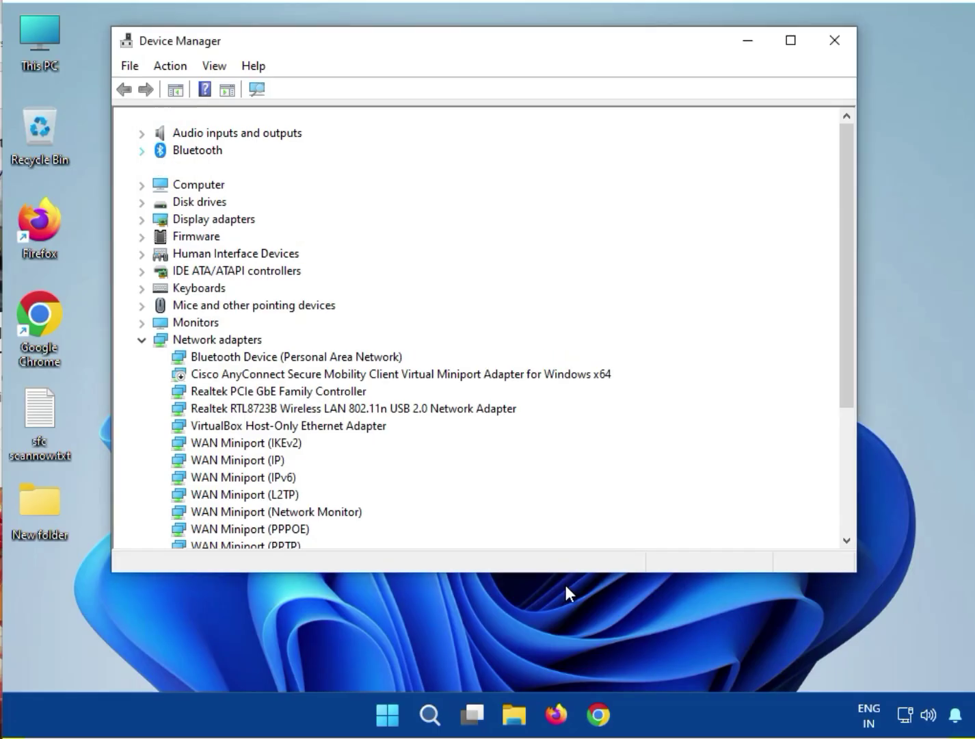
Step: Search automatically for a driver update for Bluetooth Device (RFCOMM Protocol TDI) in the Bluetooth category, and close the wizard
{"action": "key", "text": "Down"}
{"action": "key", "text": "Down"}
{"action": "key", "text": "Down"}
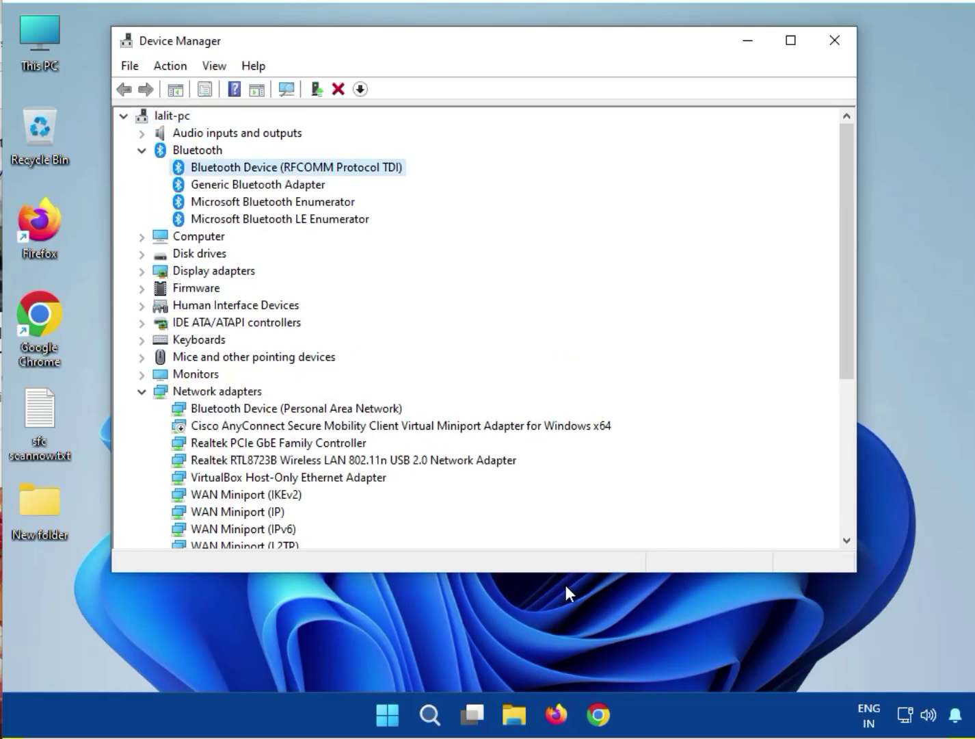
{"action": "key", "text": "shift+F10"}
{"action": "key", "text": "Down"}
{"action": "key", "text": "Return"}
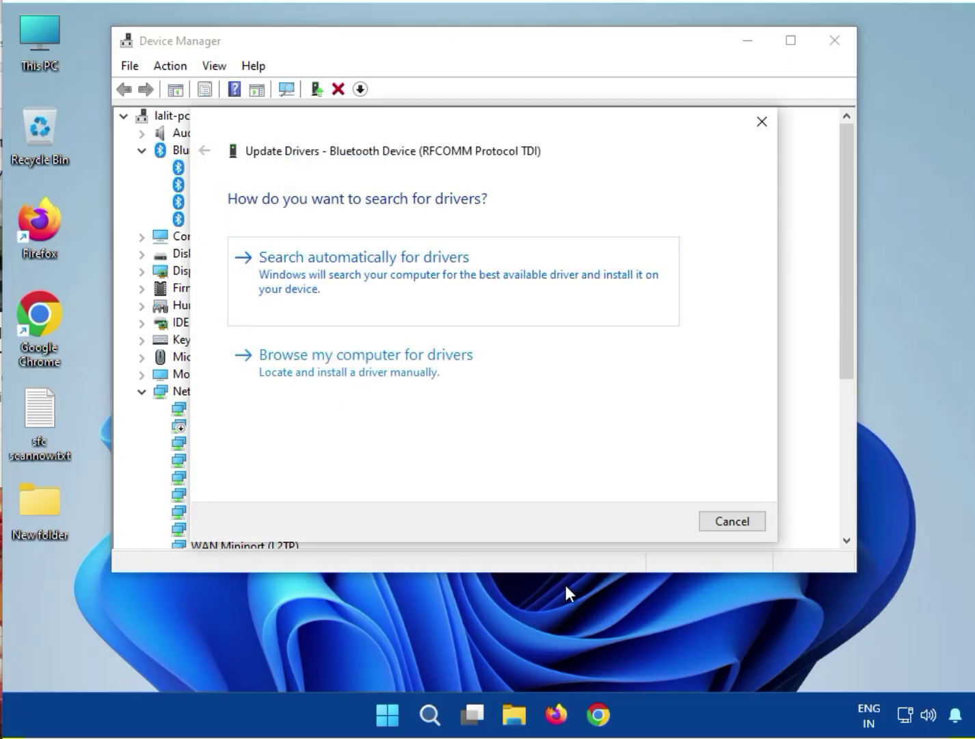
{"action": "key", "text": "Return"}
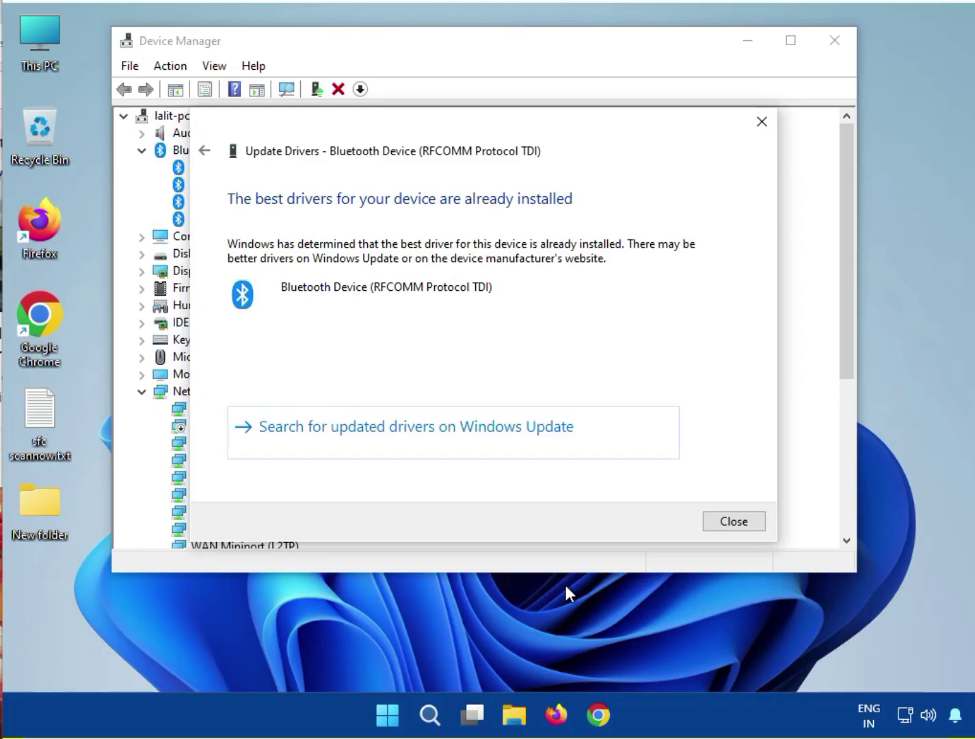
{"action": "key", "text": "Return"}
Step: Search automatically for a driver update for the Generic Bluetooth Adapter and close the wizard
{"action": "key", "text": "Down"}
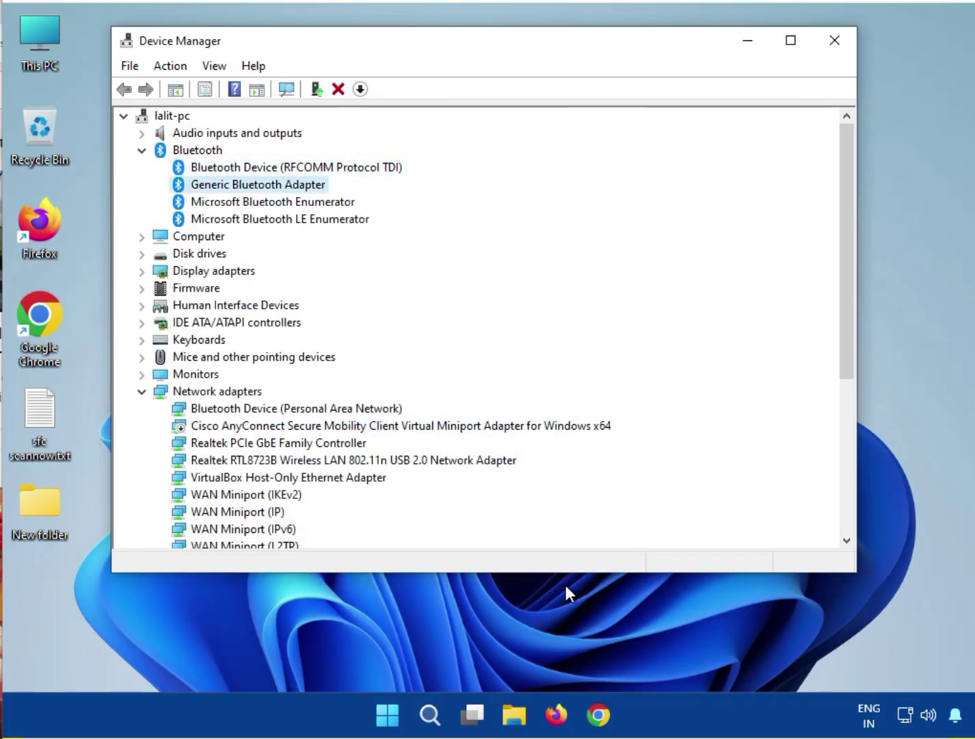
{"action": "key", "text": "shift+F10"}
{"action": "key", "text": "Down"}
{"action": "key", "text": "Return"}
{"action": "key", "text": "Return"}
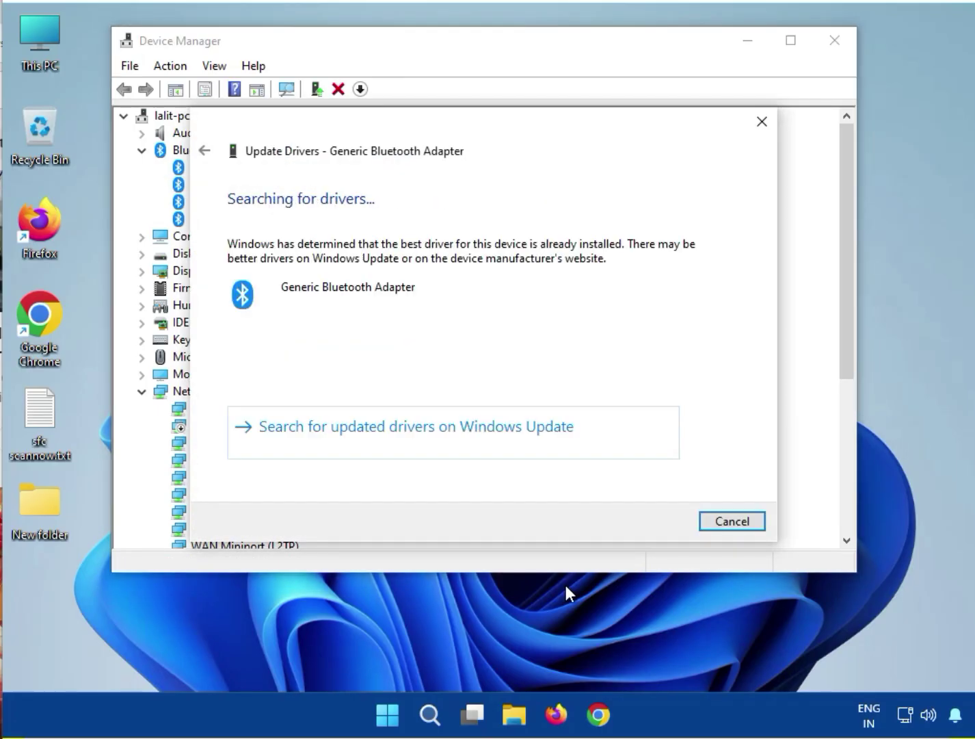
{"action": "key", "text": "Return"}
Step: Search automatically for a driver update for the Microsoft Bluetooth Enumerator and close the wizard
{"action": "key", "text": "Down"}
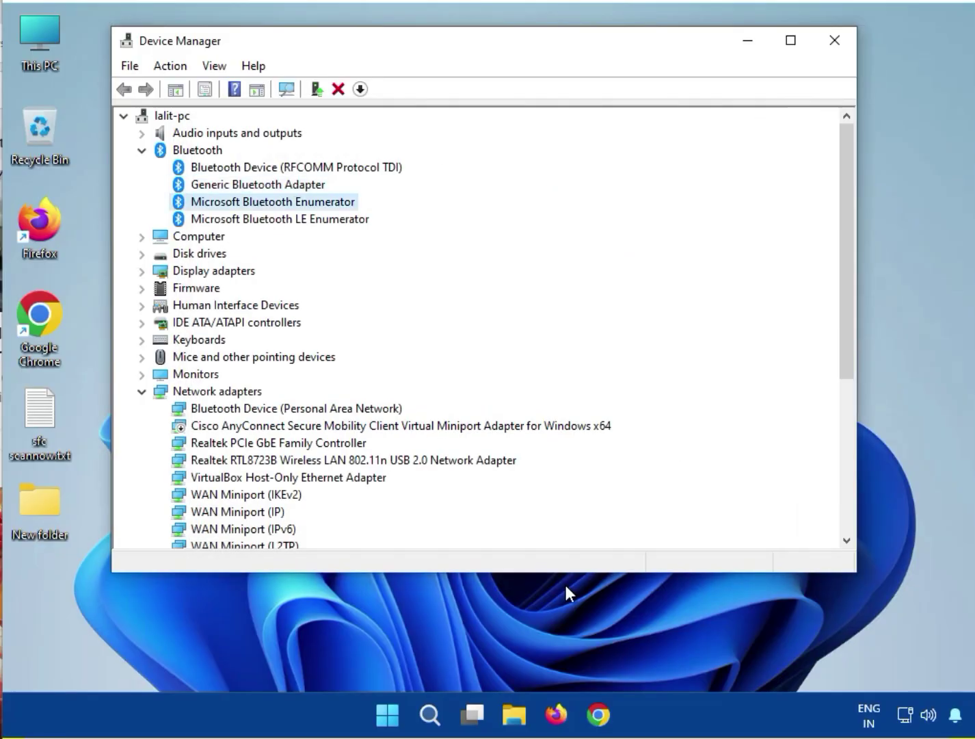
{"action": "key", "text": "shift+F10"}
{"action": "key", "text": "Down"}
{"action": "key", "text": "Down"}
{"action": "key", "text": "Up"}
{"action": "key", "text": "Return"}
{"action": "key", "text": "Return"}
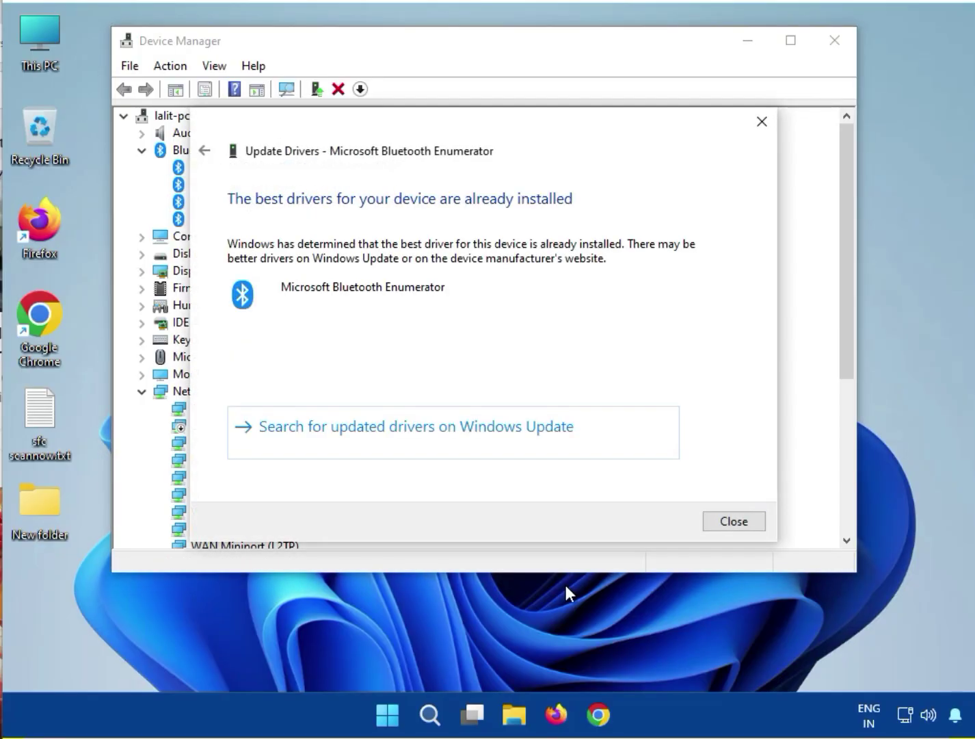
{"action": "key", "text": "Return"}
Step: Try to update the driver of the Microsoft Bluetooth LE Enumerator, and close Device Manager
{"action": "key", "text": "Down"}
{"action": "key", "text": "shift+F10"}
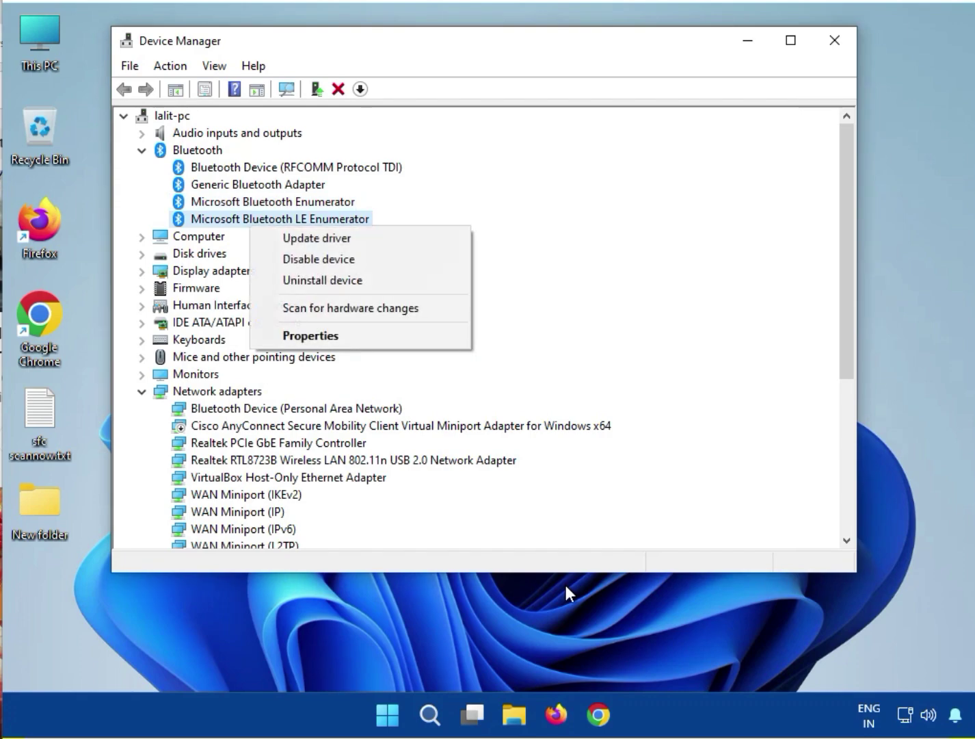
{"action": "key", "text": "Down"}
{"action": "key", "text": "Return"}
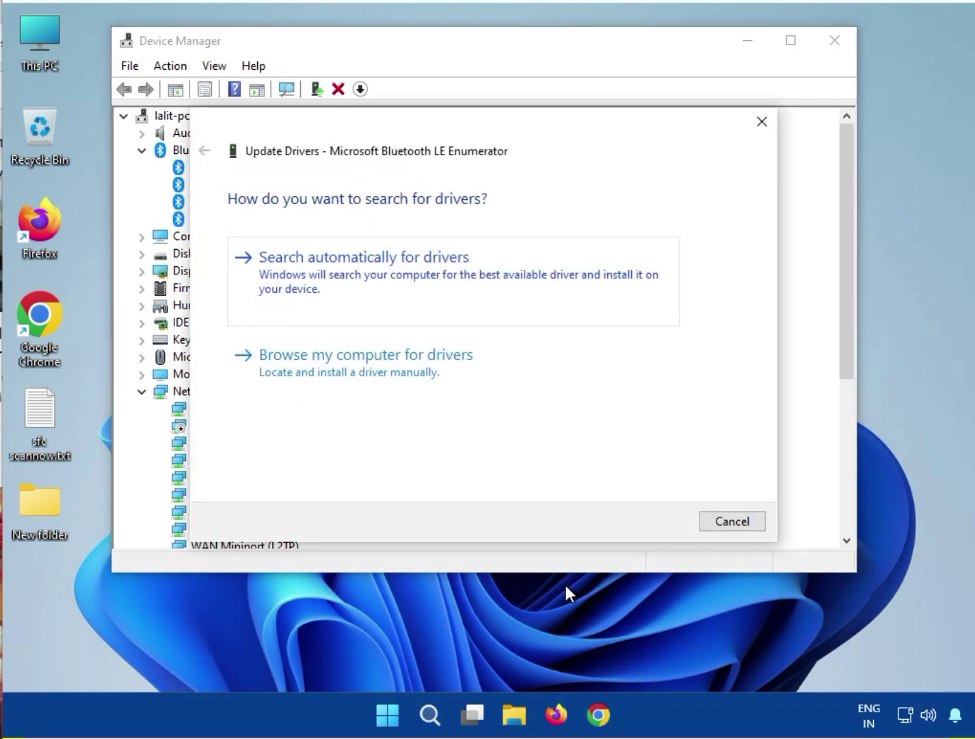
{"action": "key", "text": "Tab"}
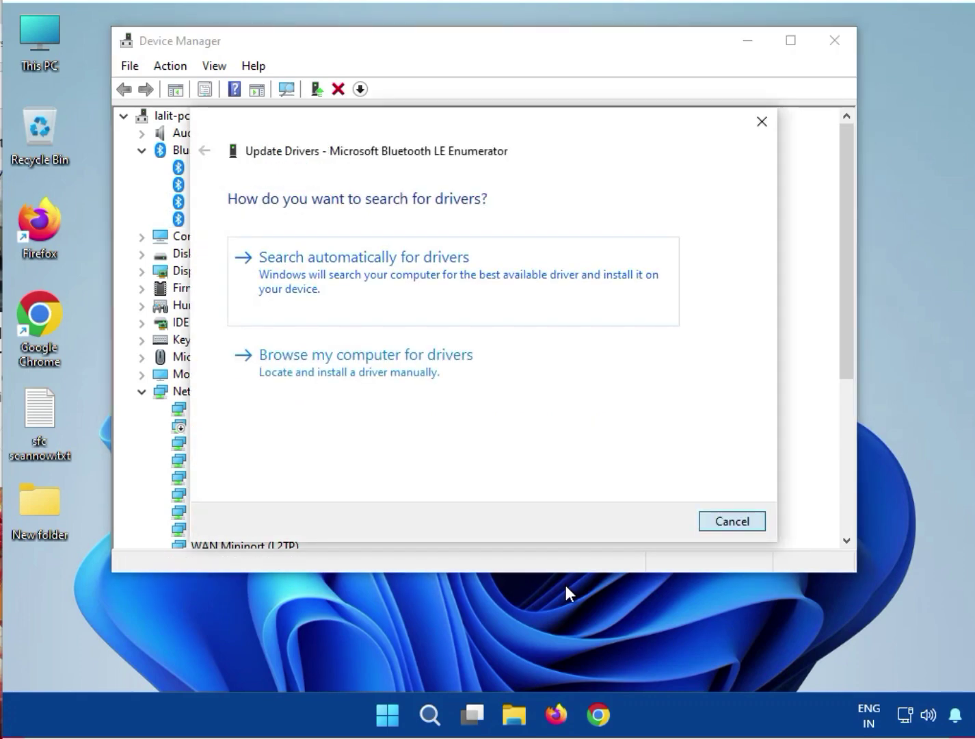
{"action": "key", "text": "Return"}
{"action": "key", "text": "alt+F4"}
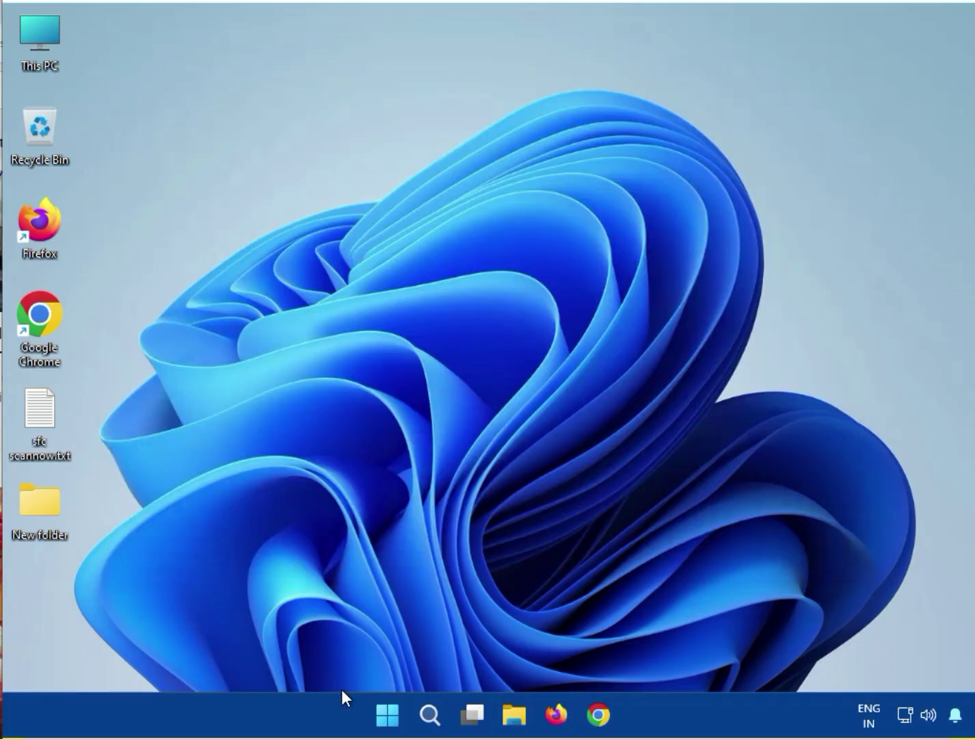
Step: Search Windows for the Services app and run it as administrator
{"action": "left_click", "coordinate": [394, 725]}
{"action": "type", "text": "s"}
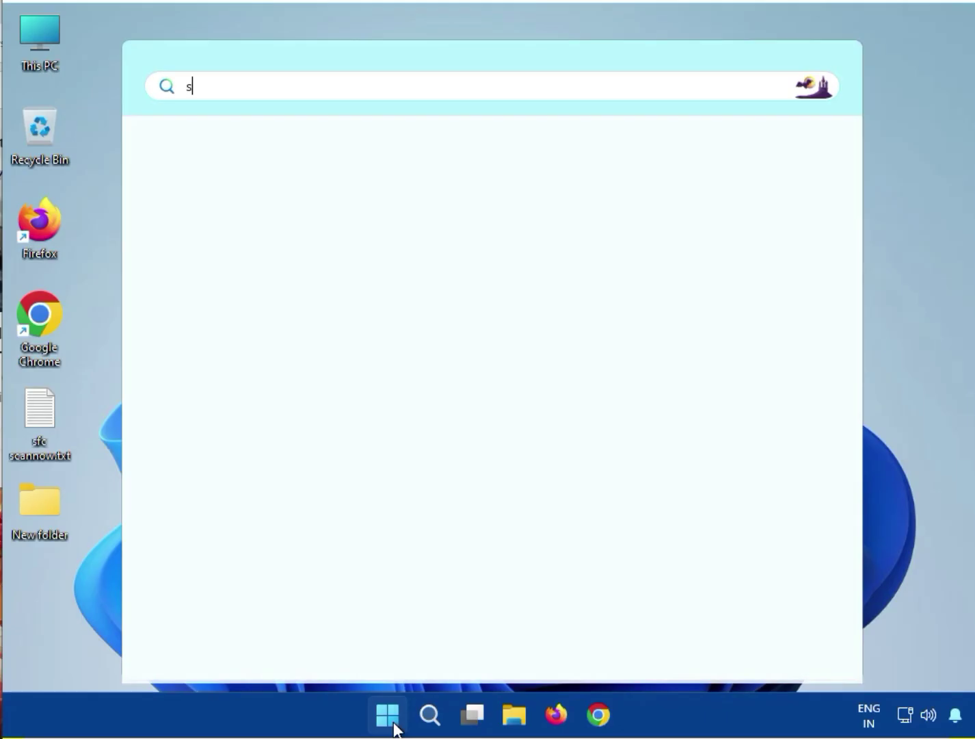
{"action": "type", "text": "erv"}
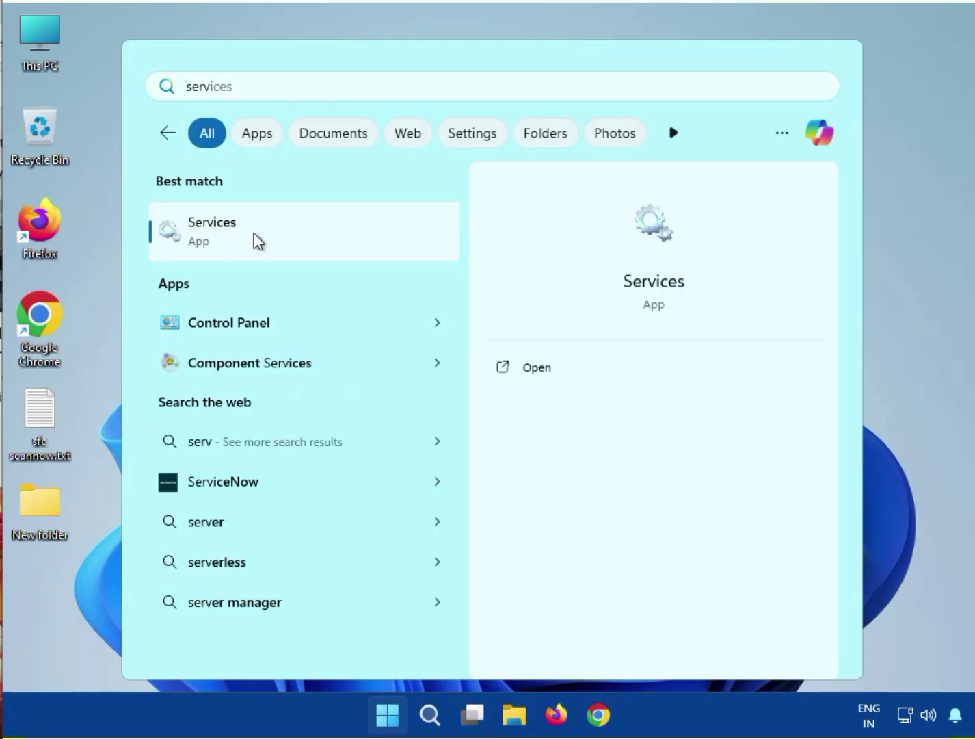
{"action": "right_click", "coordinate": [258, 240]}
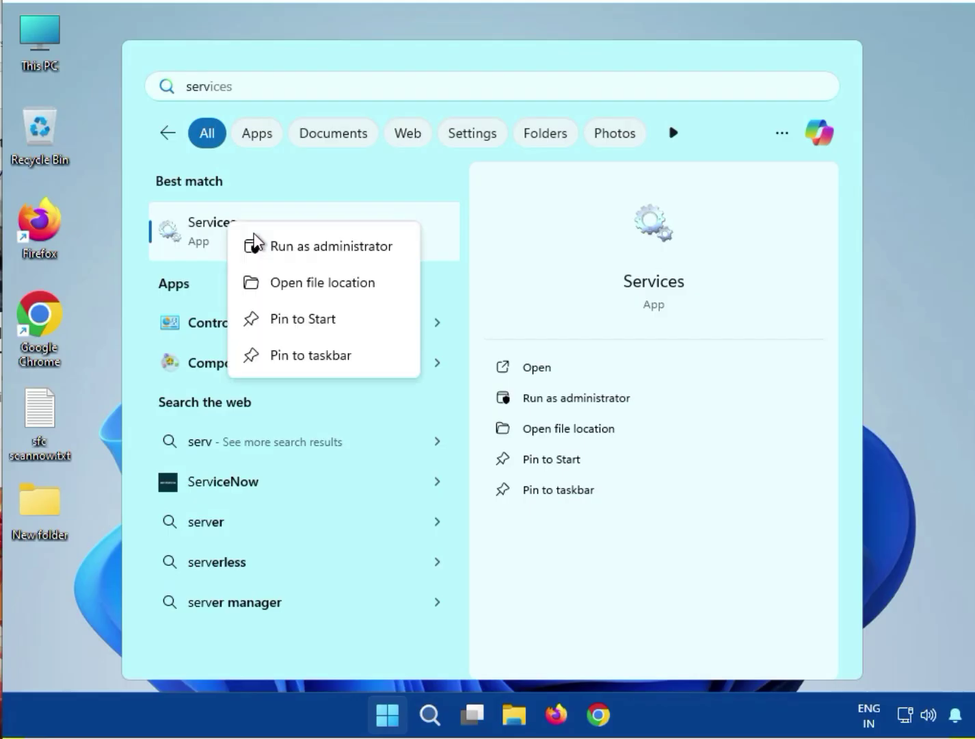
{"action": "left_click", "coordinate": [318, 261]}
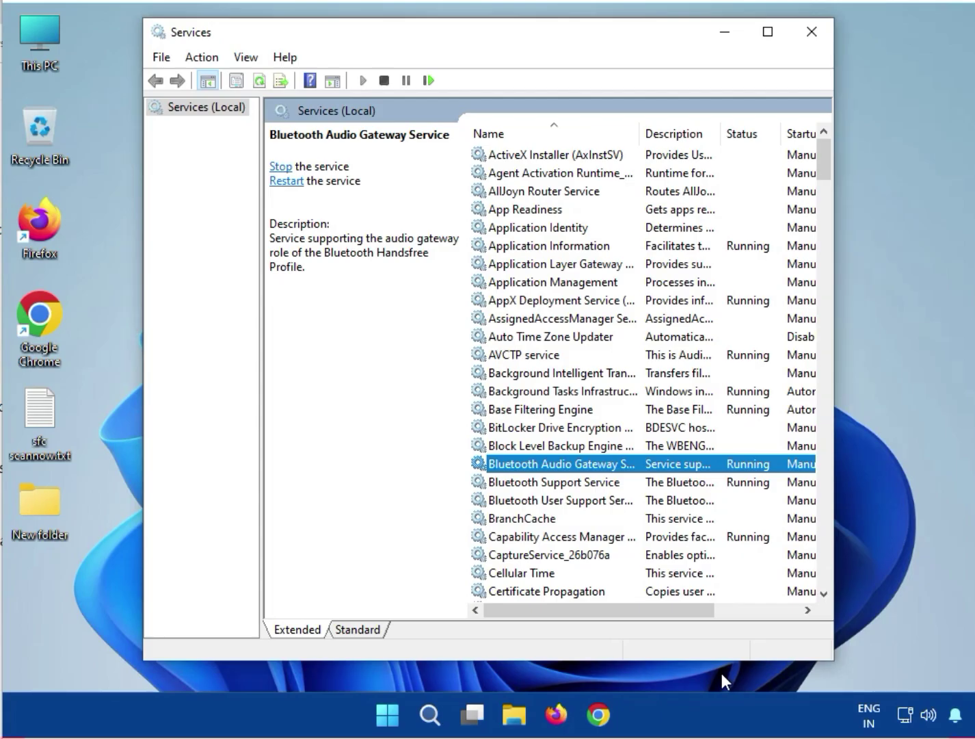
Step: Set the startup type of the Bluetooth Audio Gateway Service to Automatic and save the change
{"action": "key", "text": "Return"}
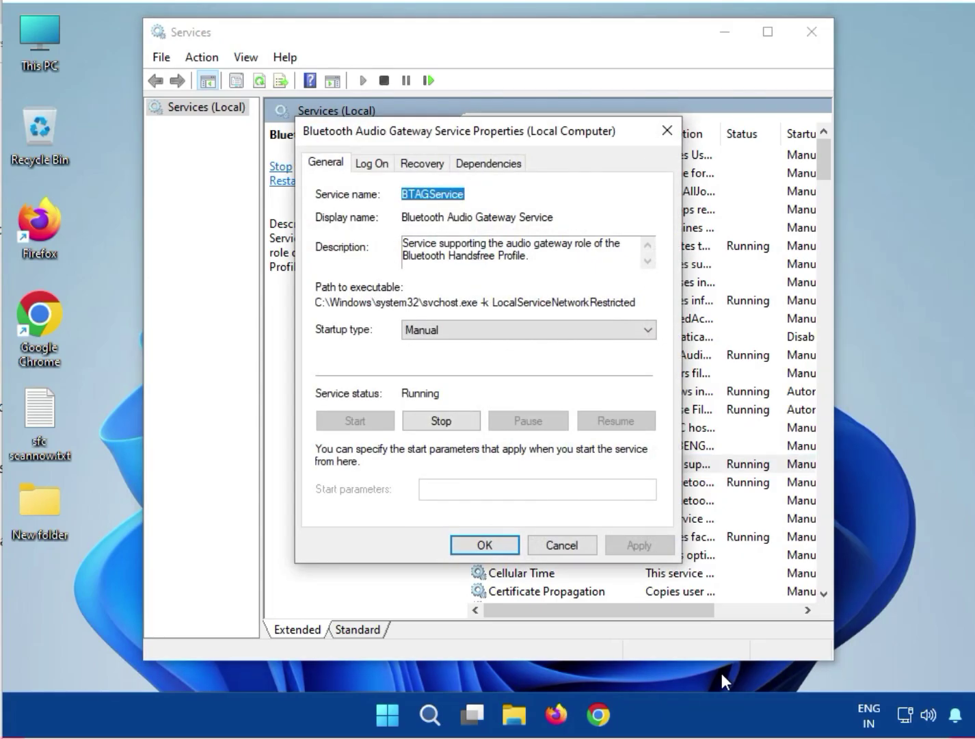
{"action": "key", "text": "alt+e"}
{"action": "key", "text": "alt+Down"}
{"action": "key", "text": "Up"}
{"action": "key", "text": "Return"}
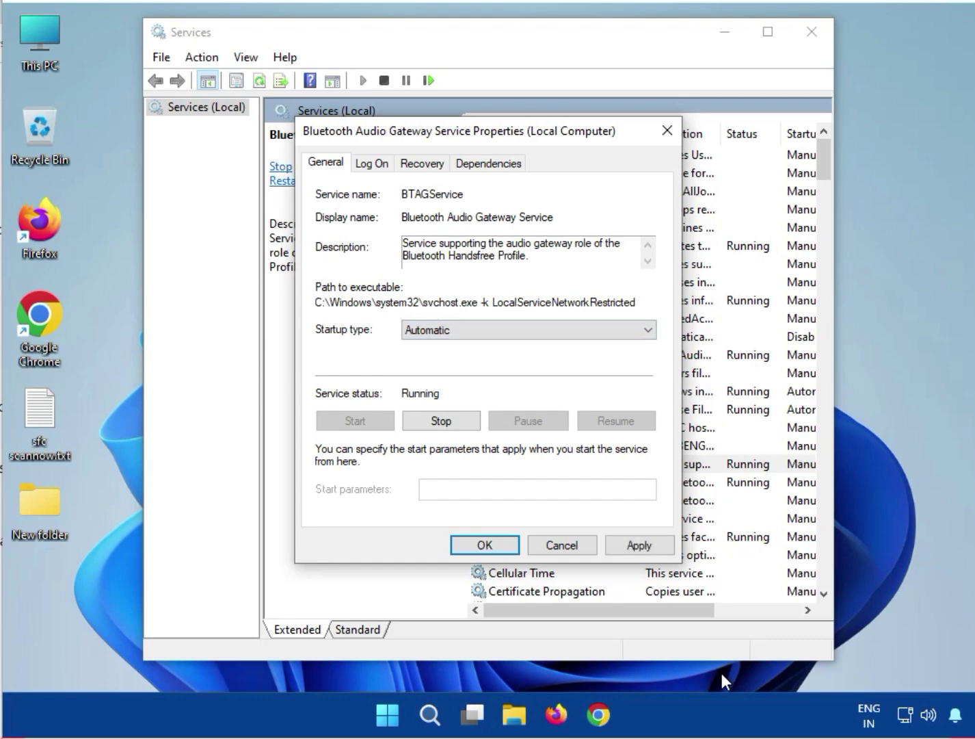
{"action": "key", "text": "alt+a"}
{"action": "key", "text": "Return"}
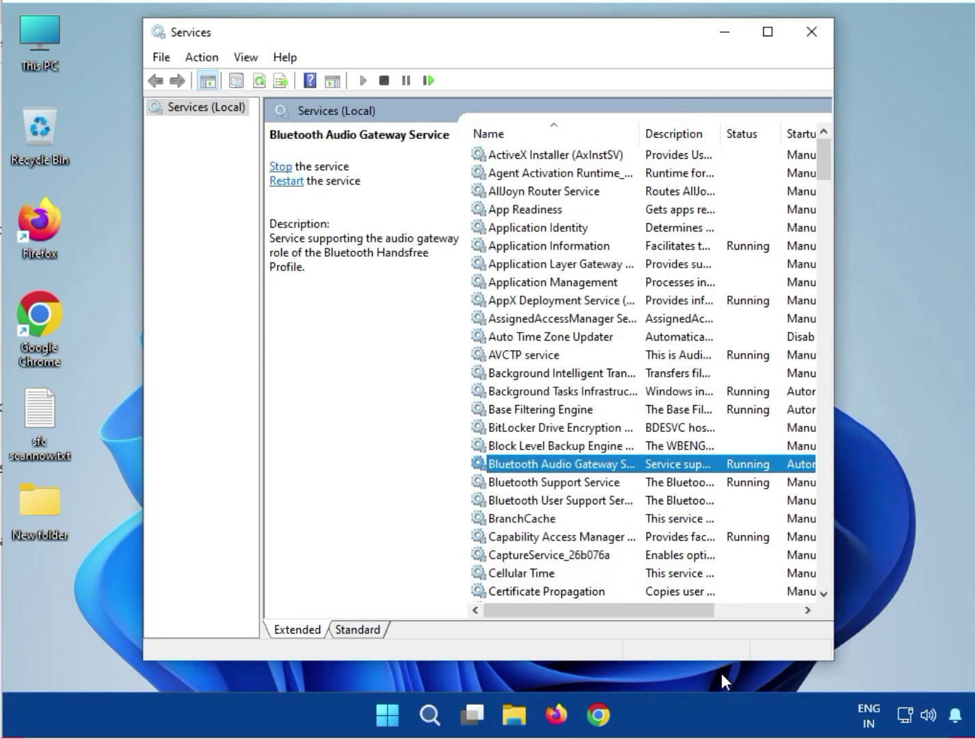
Step: Restart the Bluetooth Audio Gateway Service and the Bluetooth Support Service
{"action": "key", "text": "Return"}
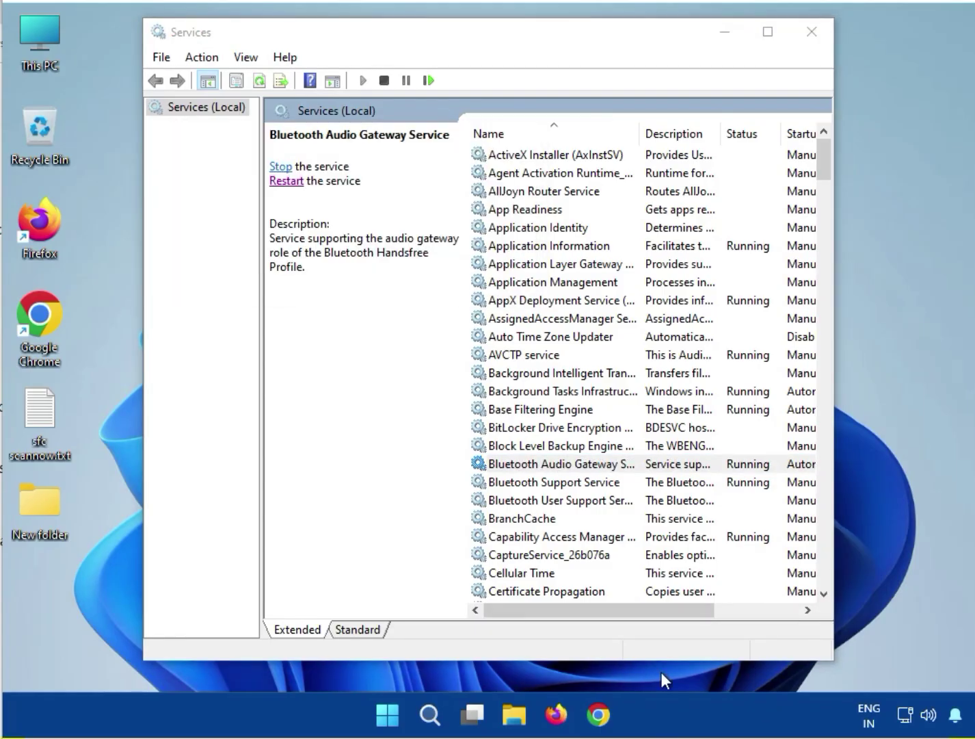
{"action": "key", "text": "Down"}
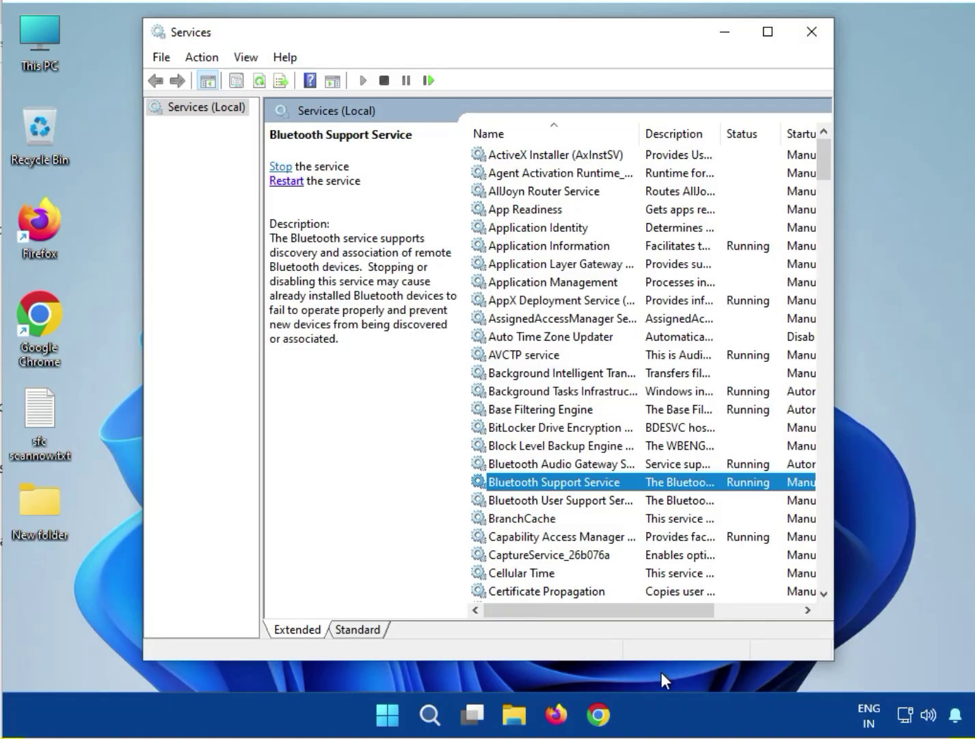
{"action": "key", "text": "Tab"}
{"action": "key", "text": "Return"}
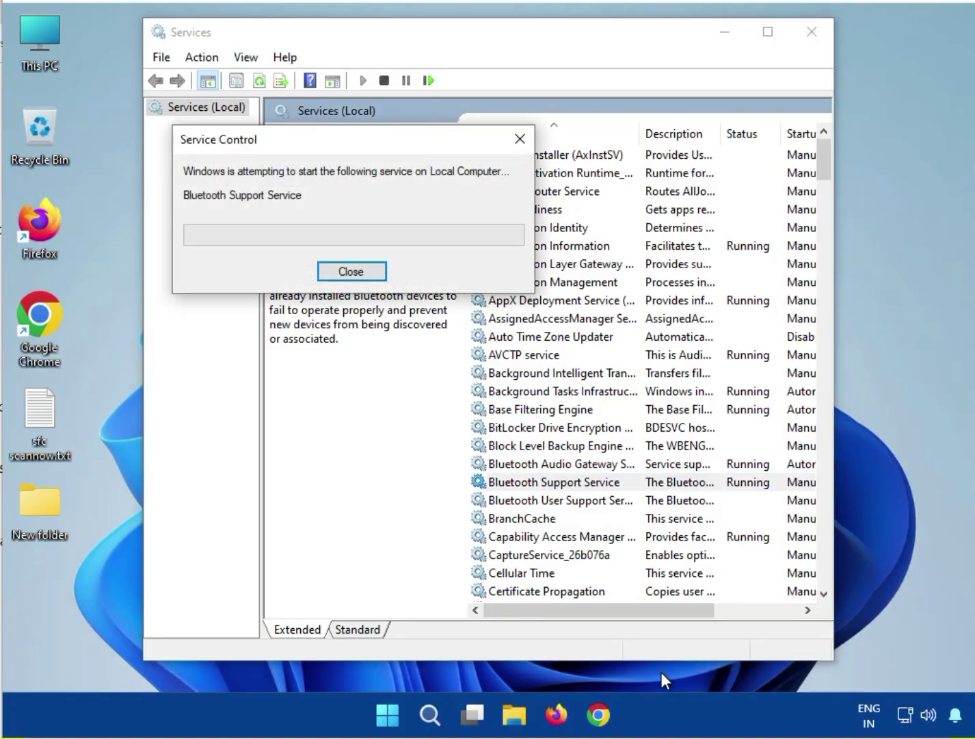
Step: Choose the Automatic startup type in the properties of the Bluetooth User Support Service and start the service
{"action": "key", "text": "Down"}
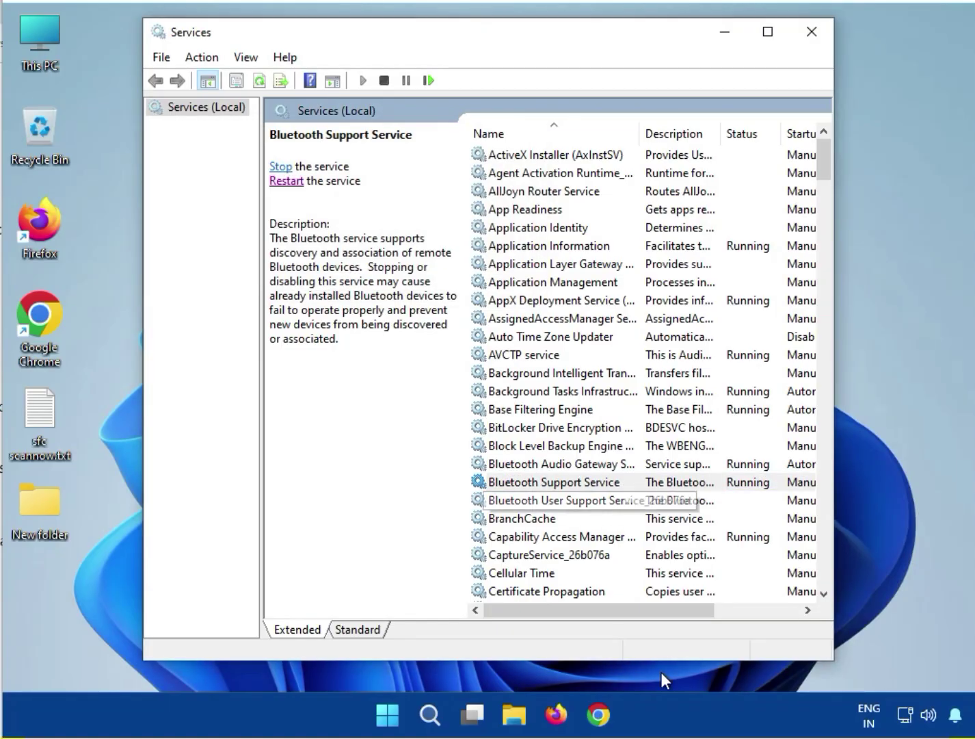
{"action": "key", "text": "Return"}
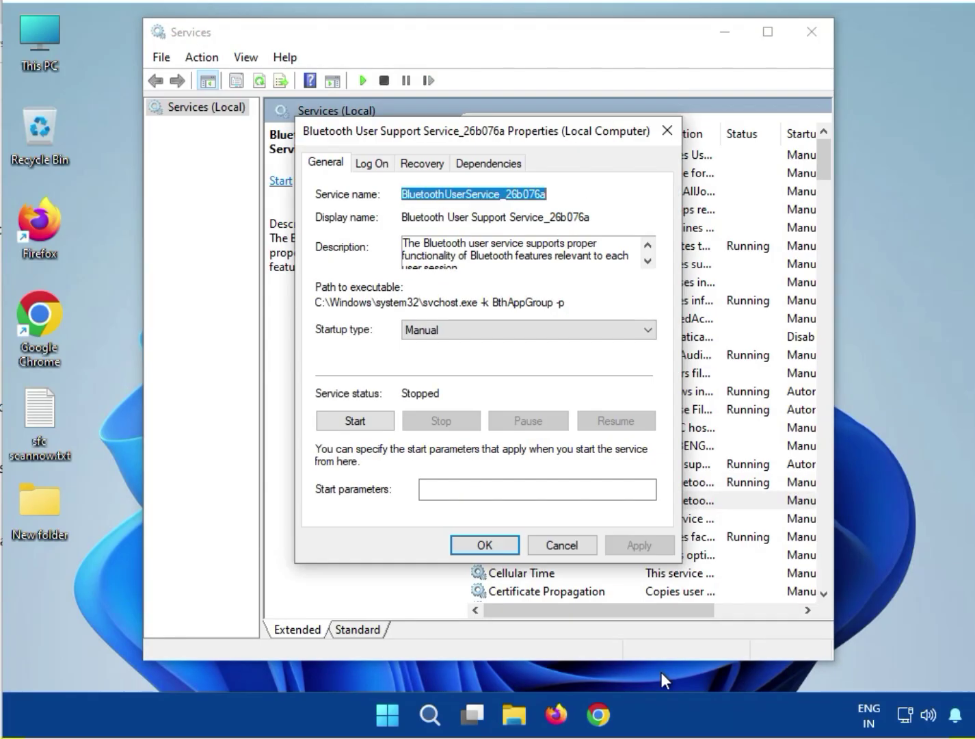
{"action": "key", "text": "alt+Down"}
{"action": "key", "text": "Down"}
{"action": "key", "text": "Up"}
{"action": "key", "text": "Up"}
{"action": "key", "text": "Return"}
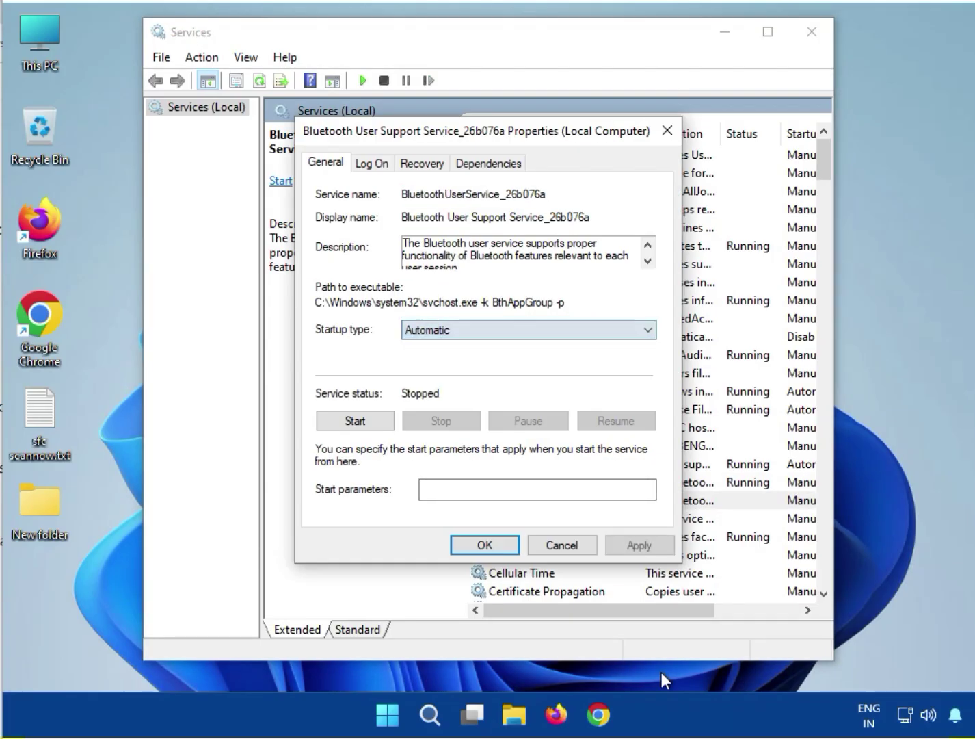
{"action": "key", "text": "Tab"}
{"action": "key", "text": "Return"}
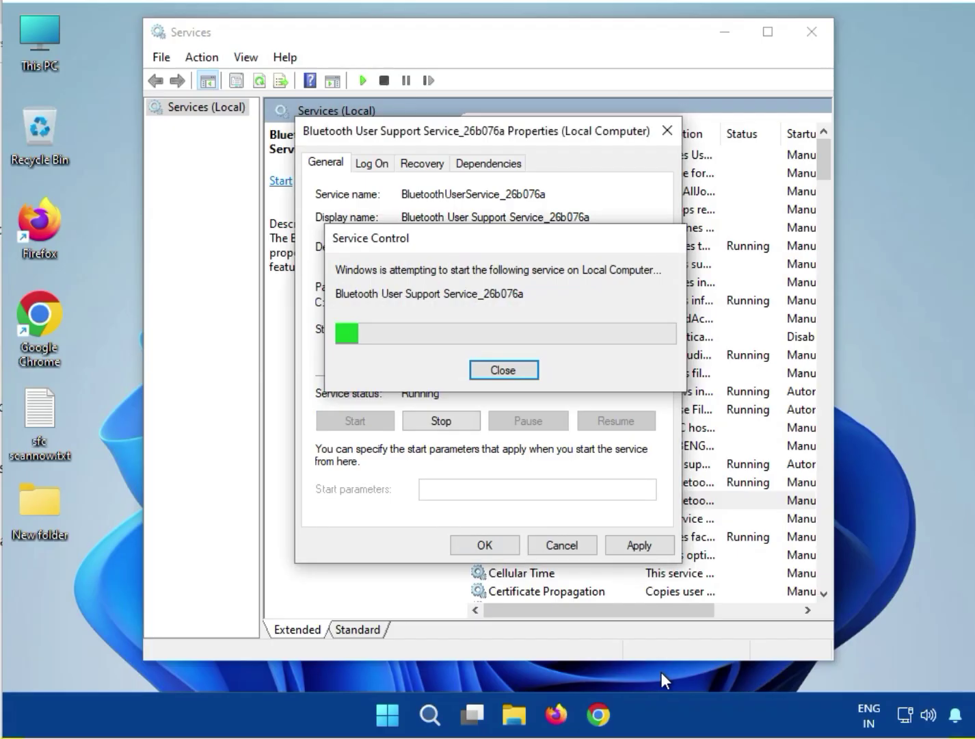
Step: Try to apply the Automatic startup type to the Bluetooth User Support Service, and close its properties and the Services window
{"action": "key", "text": "Return"}
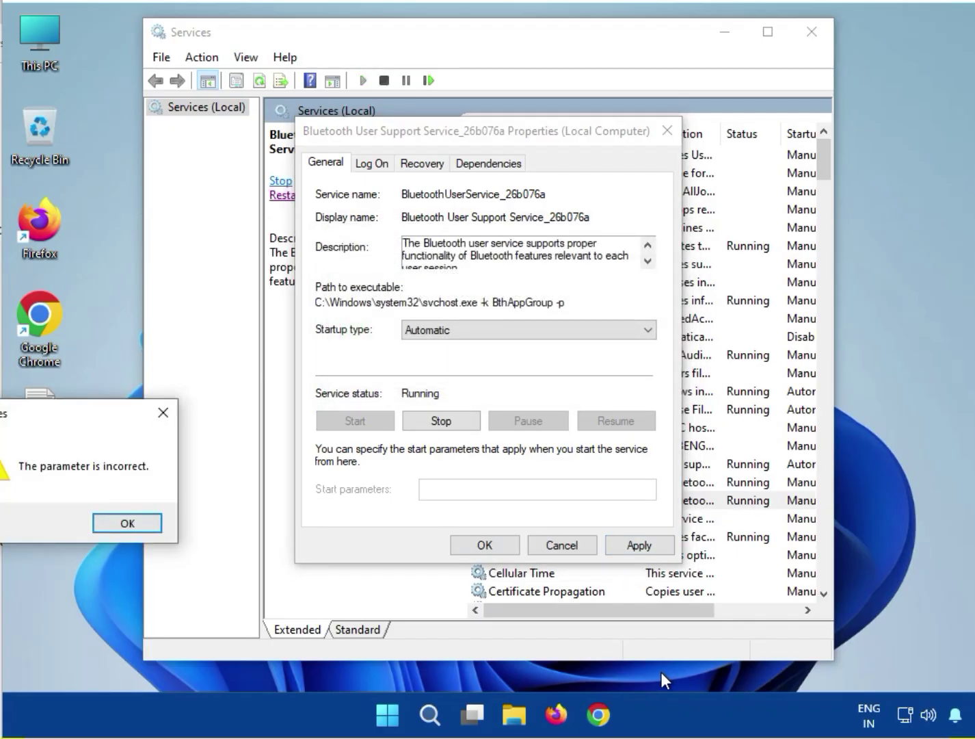
{"action": "key", "text": "Return"}
{"action": "key", "text": "Return"}
{"action": "left_click", "coordinate": [132, 517]}
{"action": "key", "text": "Tab"}
{"action": "key", "text": "Return"}
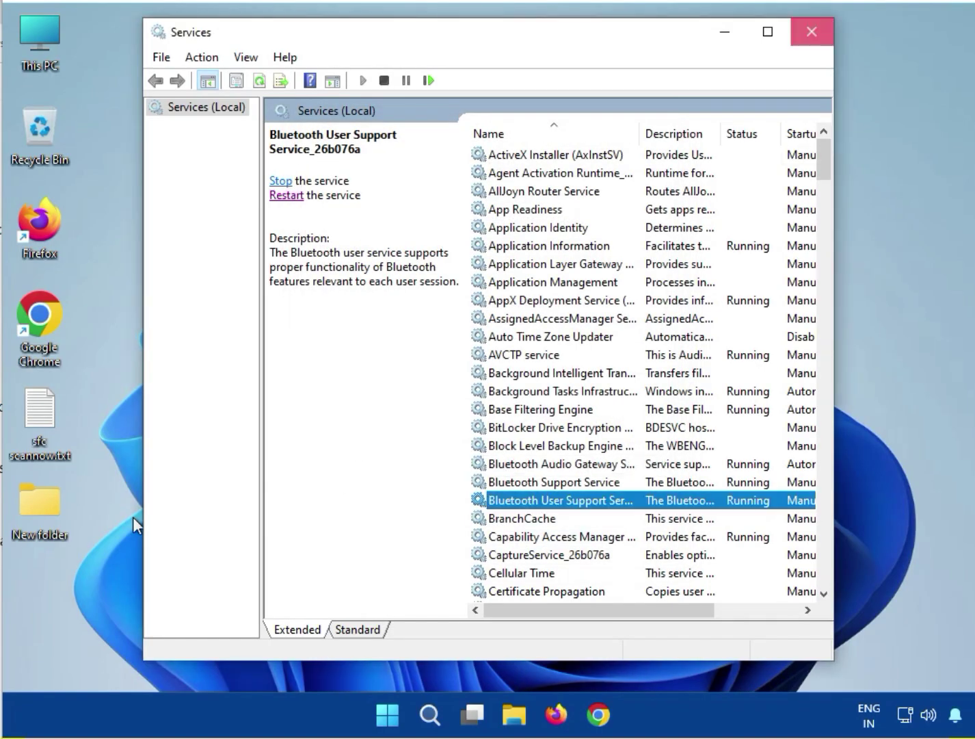
{"action": "left_click", "coordinate": [811, 31]}
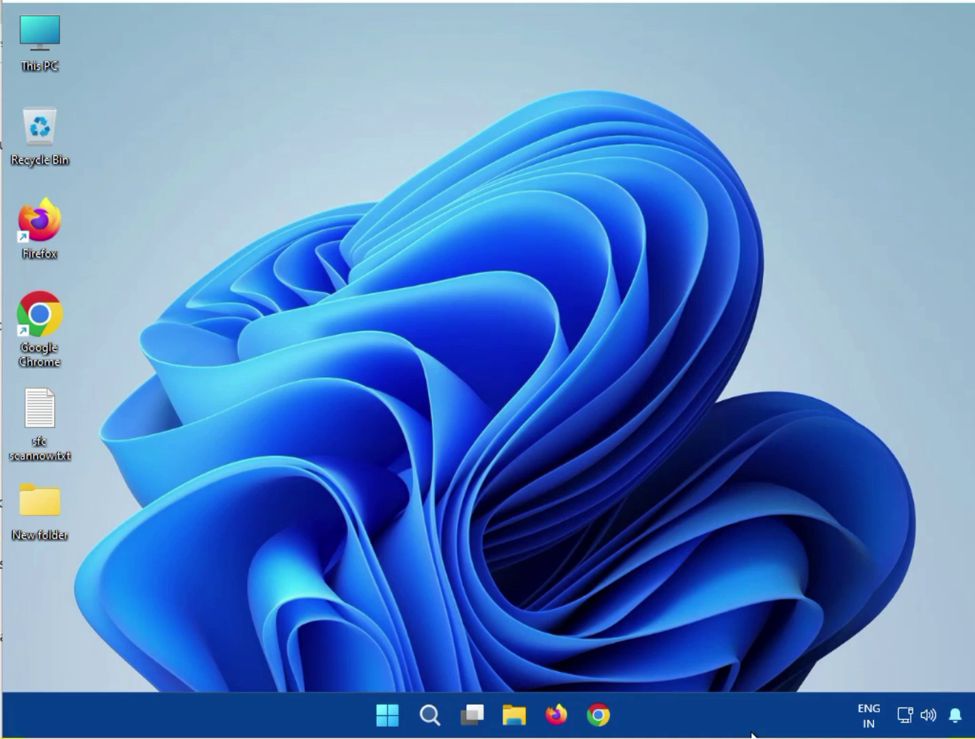
Step: Open the Other troubleshooters page under System > Troubleshoot in Windows Settings
{"action": "left_click", "coordinate": [386, 715]}
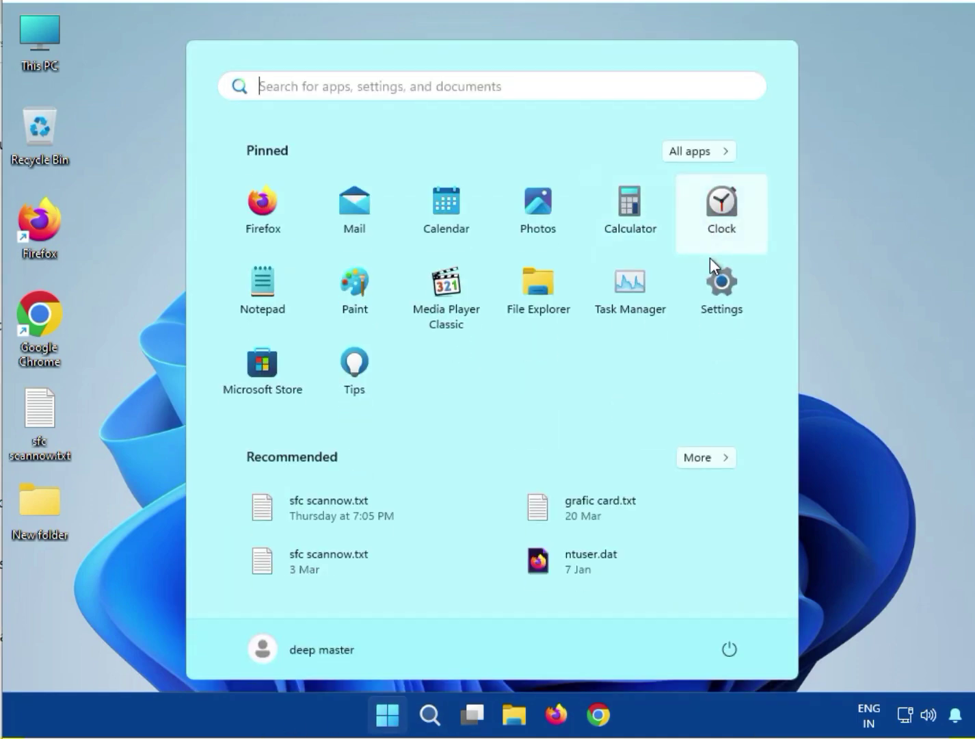
{"action": "left_click", "coordinate": [708, 290]}
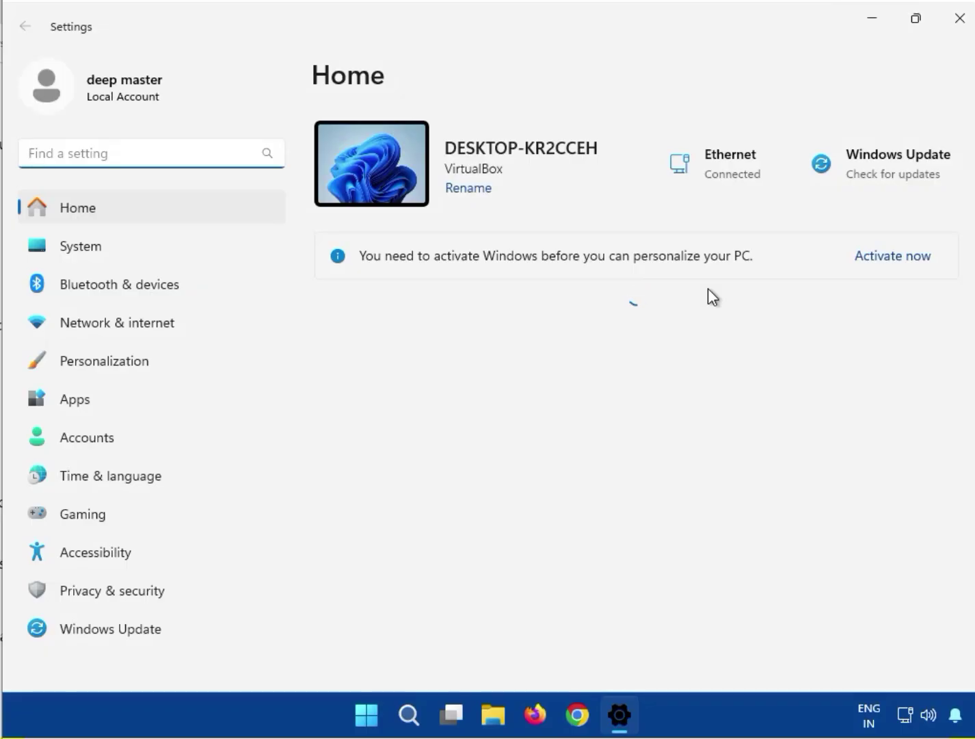
{"action": "left_click", "coordinate": [86, 255]}
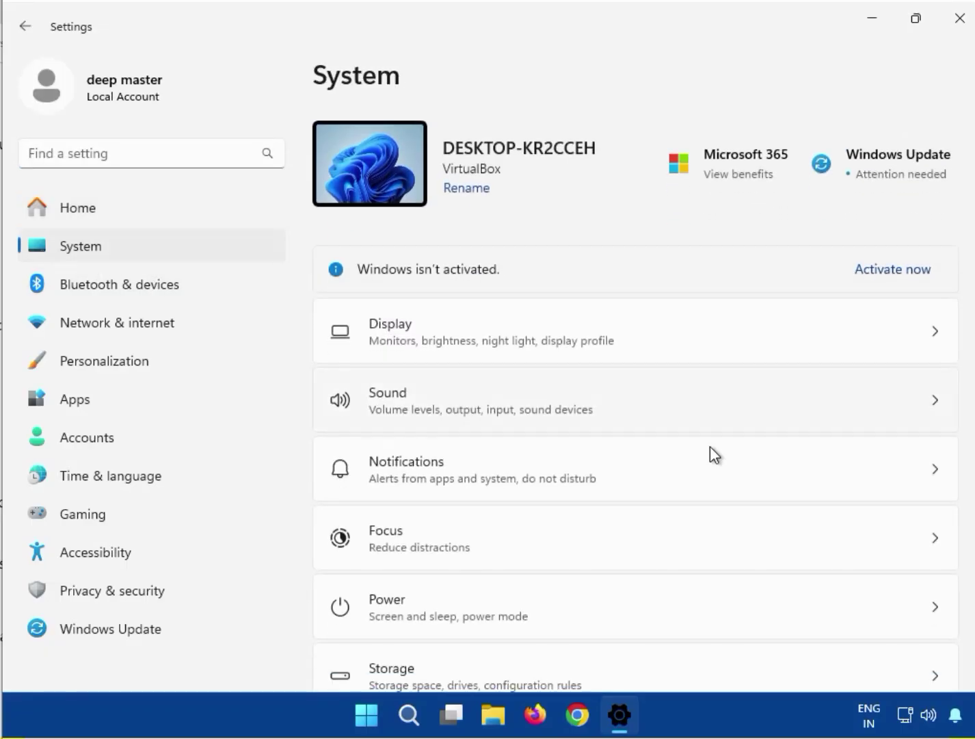
{"action": "scroll", "coordinate": [712, 451], "scroll_direction": "down", "scroll_amount": 4}
{"action": "scroll", "coordinate": [718, 463], "scroll_direction": "down", "scroll_amount": 1}
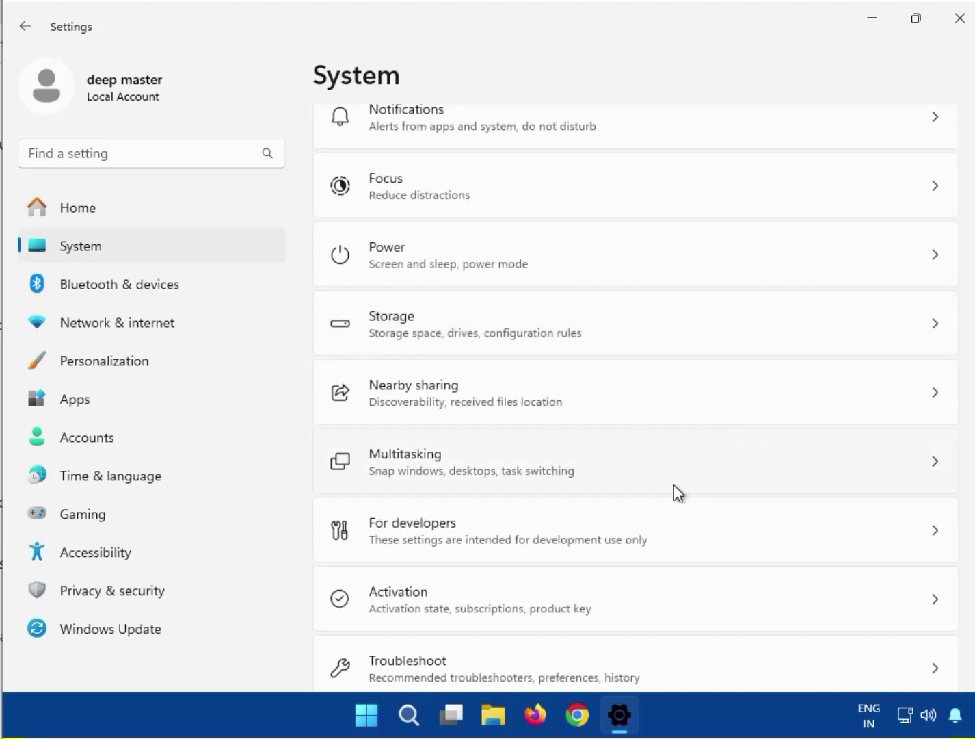
{"action": "scroll", "coordinate": [674, 487], "scroll_direction": "down", "scroll_amount": 3}
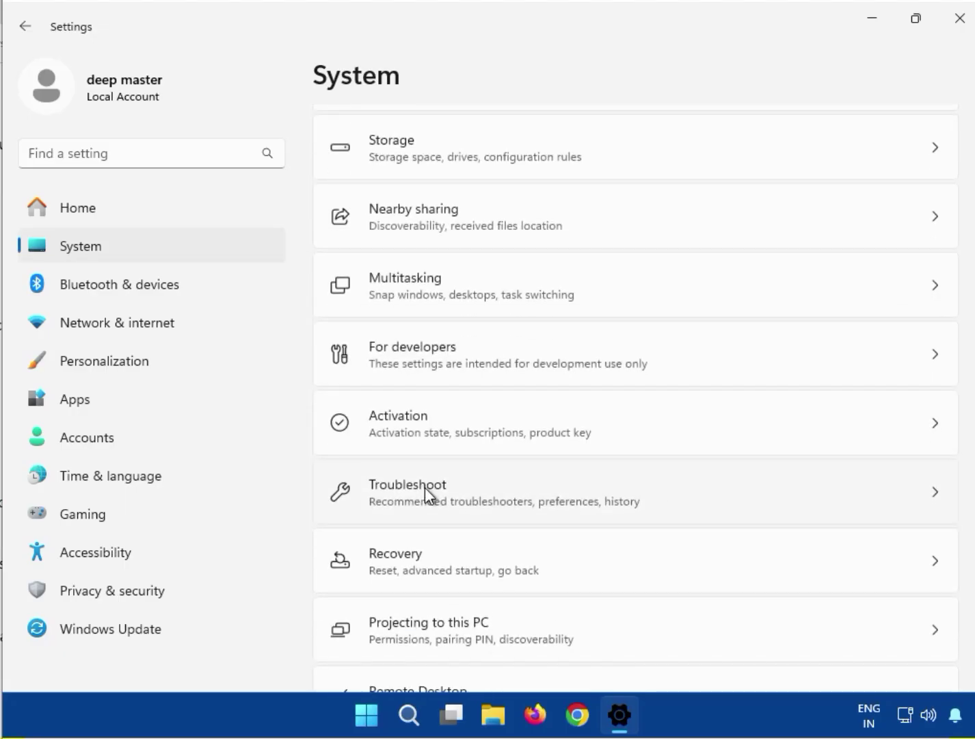
{"action": "left_click", "coordinate": [425, 494]}
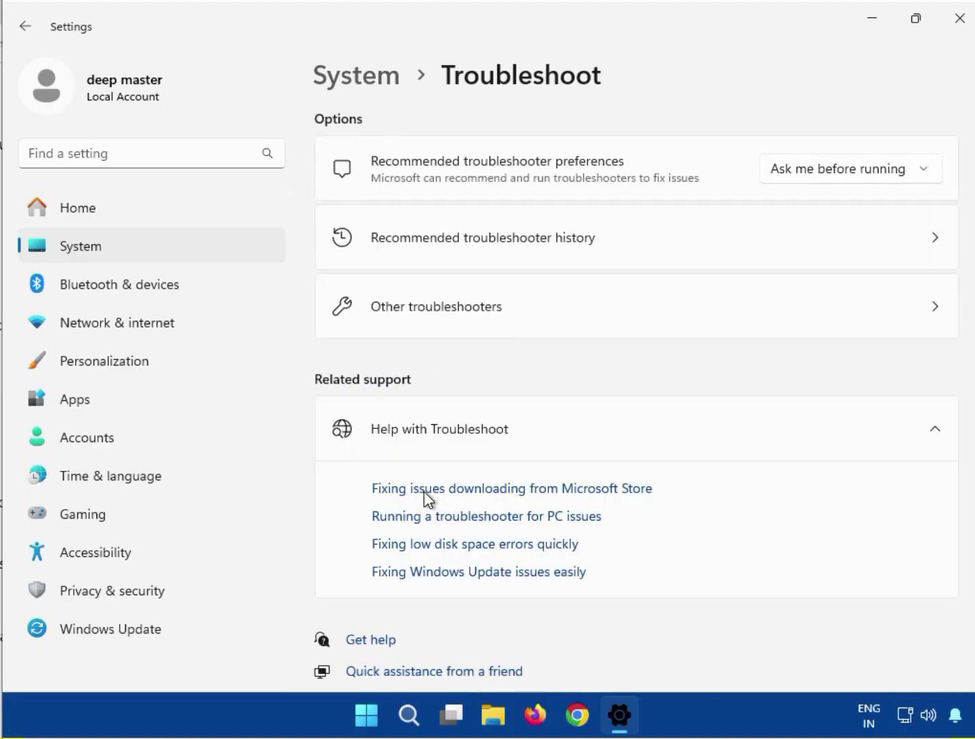
{"action": "left_click", "coordinate": [470, 322]}
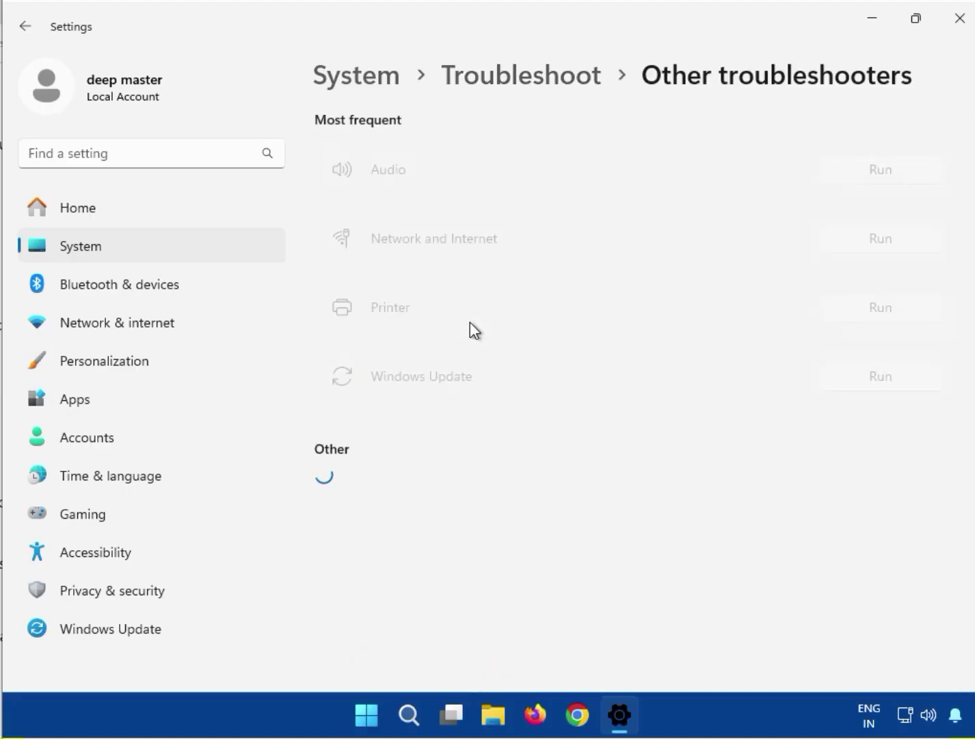
Step: Run the Bluetooth troubleshooter from the Other troubleshooters page
{"action": "scroll", "coordinate": [396, 483], "scroll_direction": "down", "scroll_amount": 2}
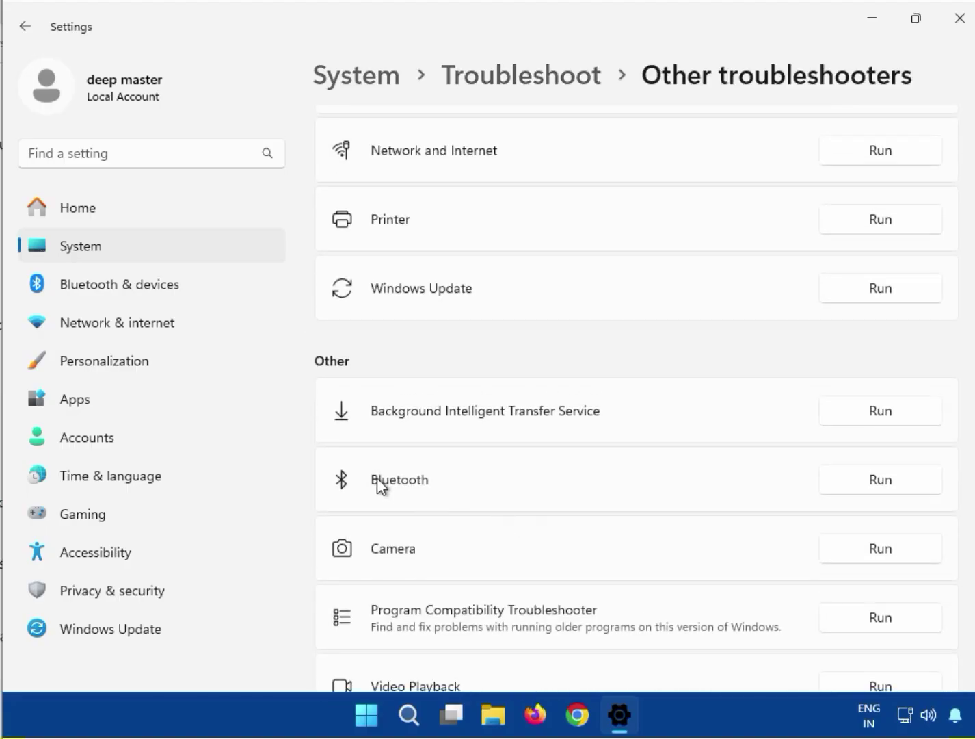
{"action": "left_click", "coordinate": [867, 485]}
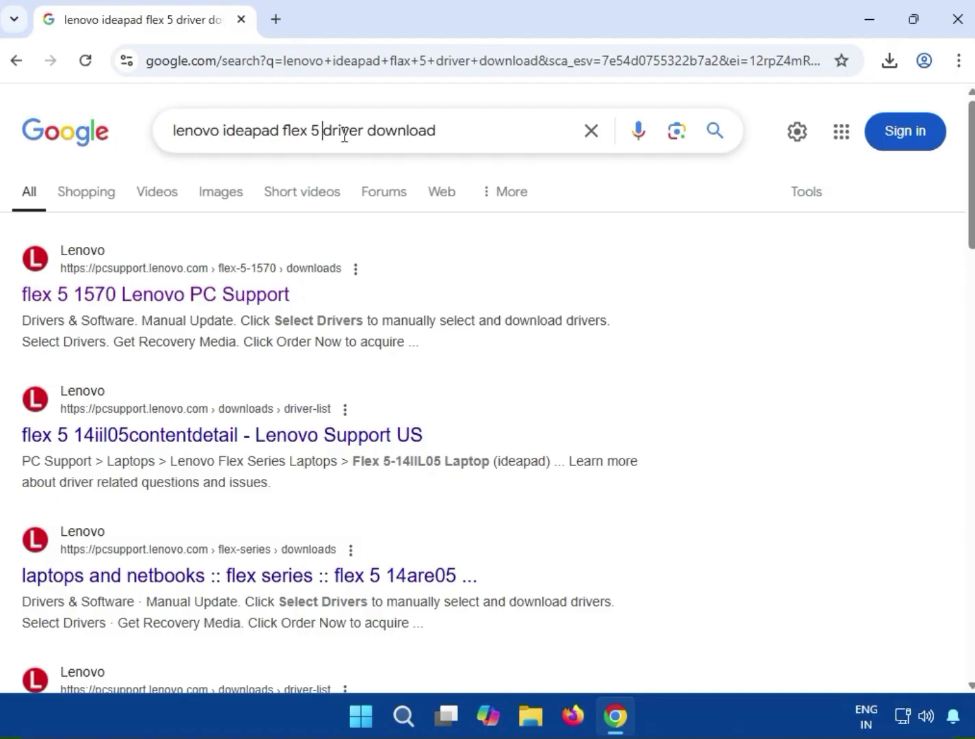
Step: Switch to Chrome and open the "flex 5 1570 Lenovo PC Support" search result in a new tab
{"action": "left_click_drag", "start_coordinate": [323, 130], "coordinate": [479, 142]}
{"action": "left_click", "coordinate": [878, 330]}
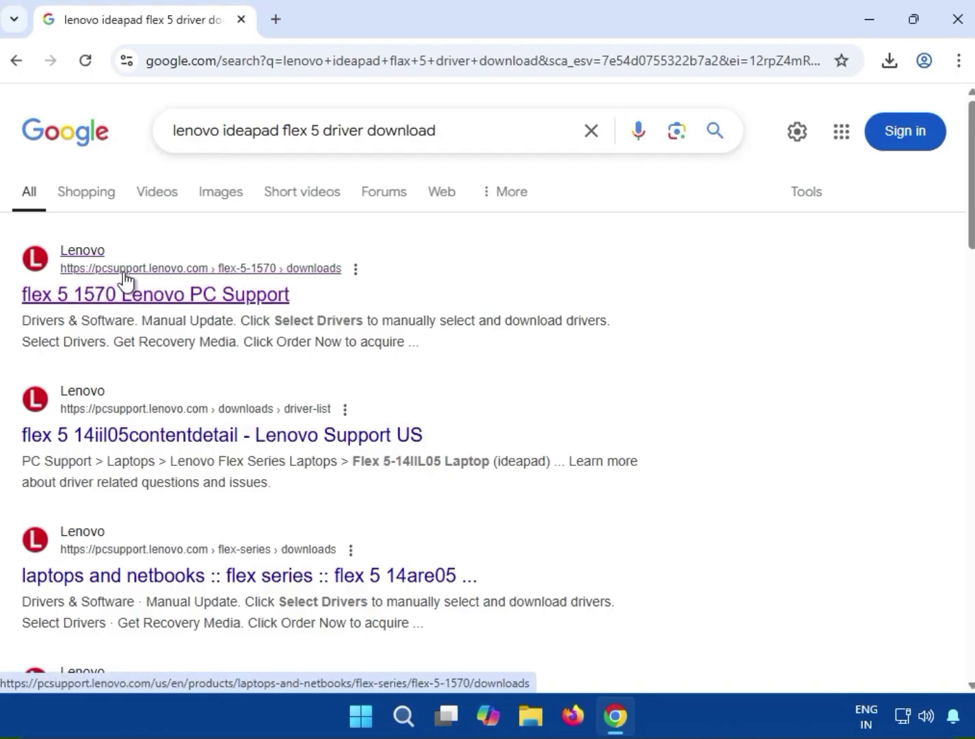
{"action": "right_click", "coordinate": [194, 294]}
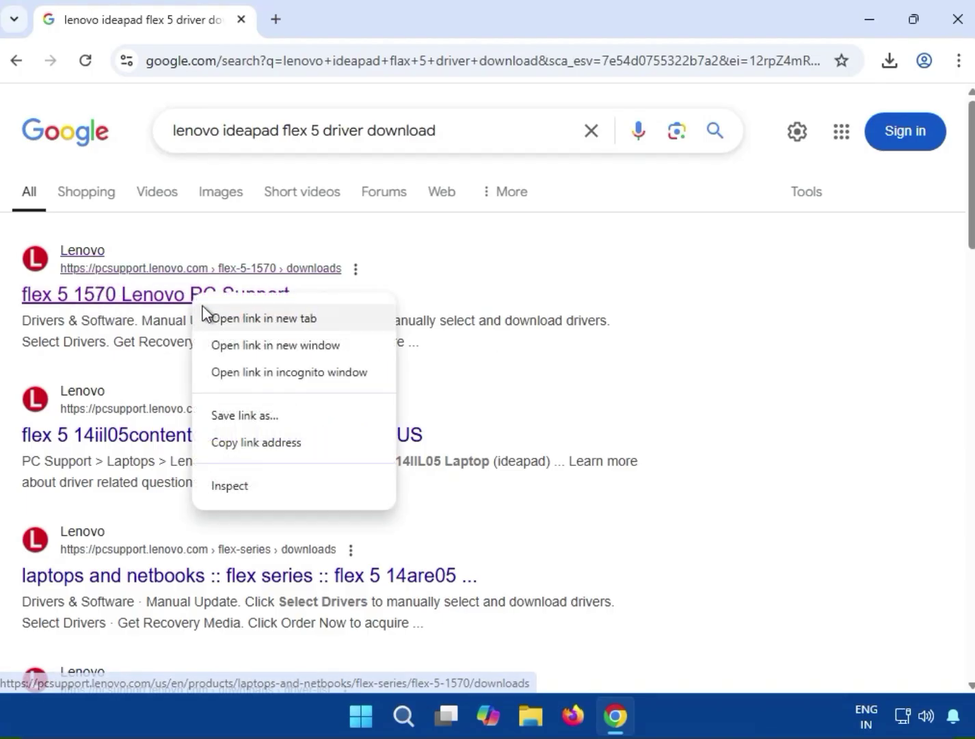
{"action": "left_click", "coordinate": [213, 316]}
{"action": "left_click", "coordinate": [326, 33]}
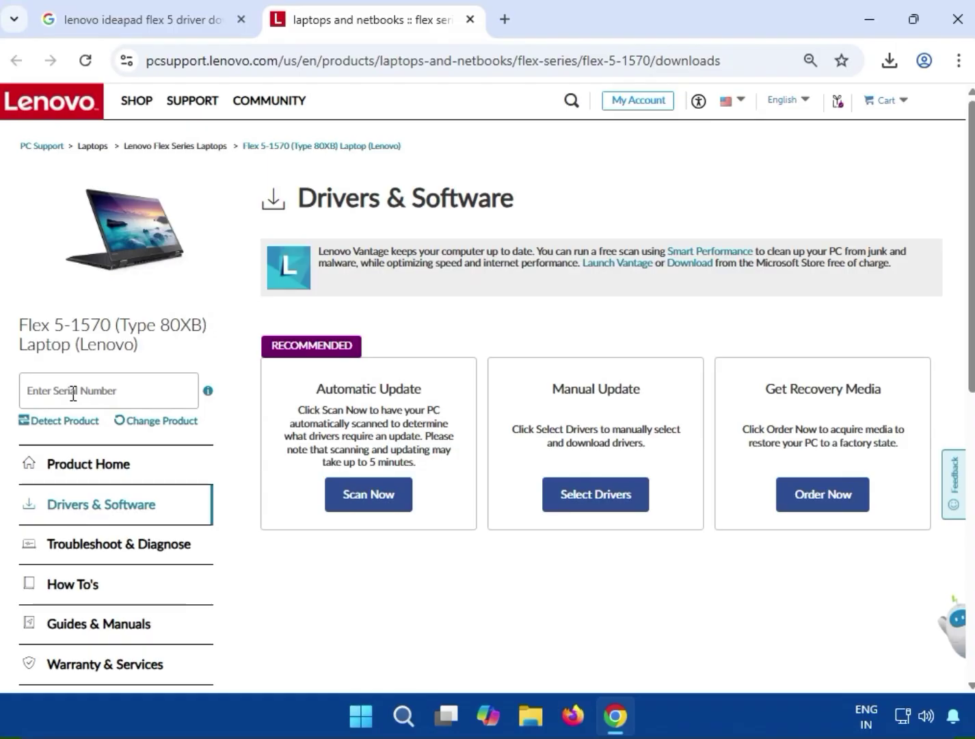
Step: Open the Bluetooth and Modem category in Lenovo's manual driver list for the Flex 5-1570
{"action": "left_click", "coordinate": [74, 394]}
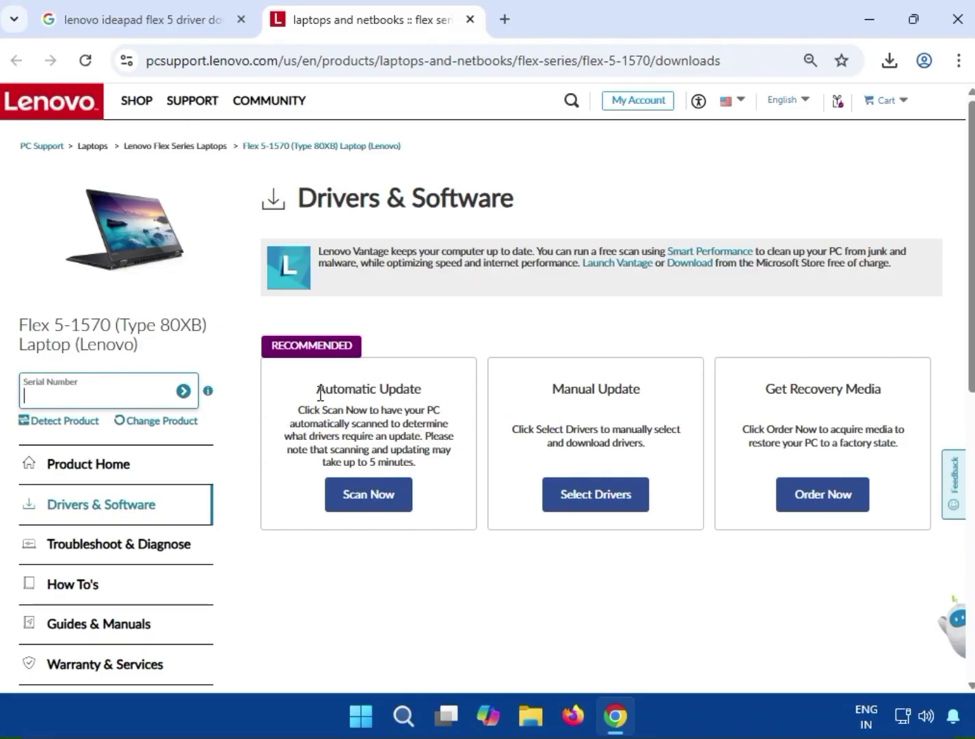
{"action": "left_click_drag", "start_coordinate": [318, 390], "coordinate": [420, 390]}
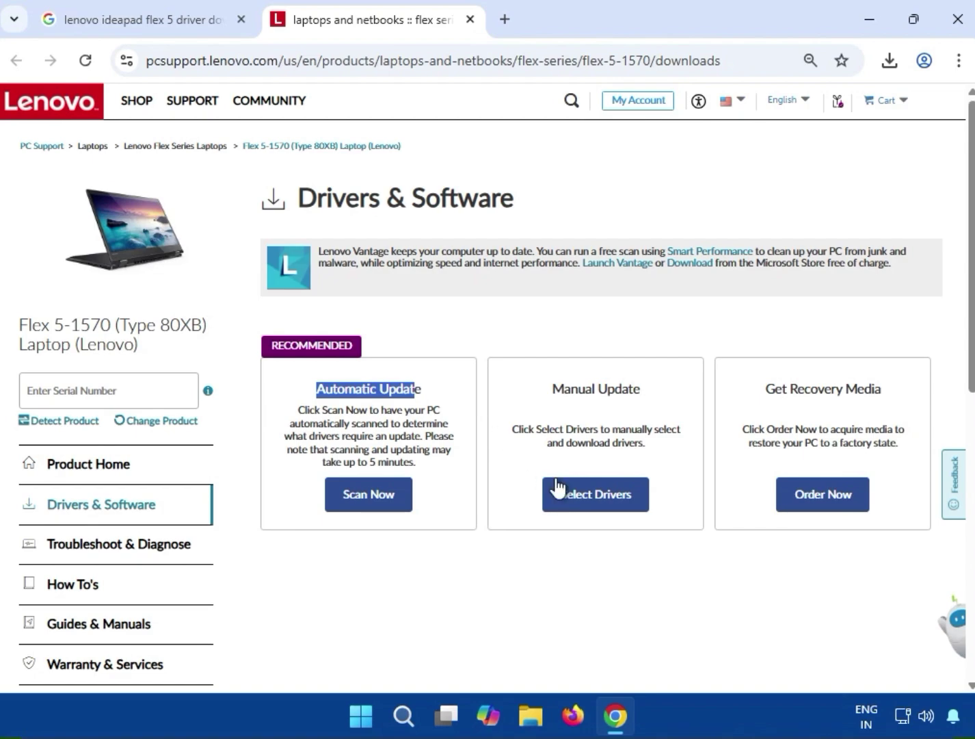
{"action": "left_click", "coordinate": [593, 511]}
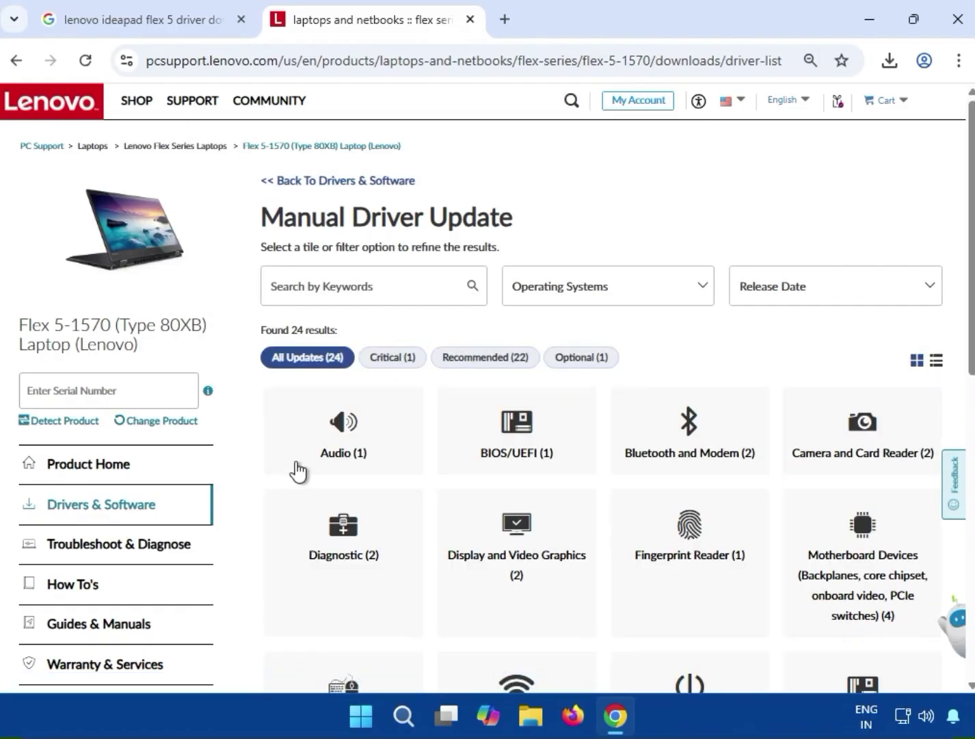
{"action": "scroll", "coordinate": [288, 478], "scroll_direction": "down", "scroll_amount": 1}
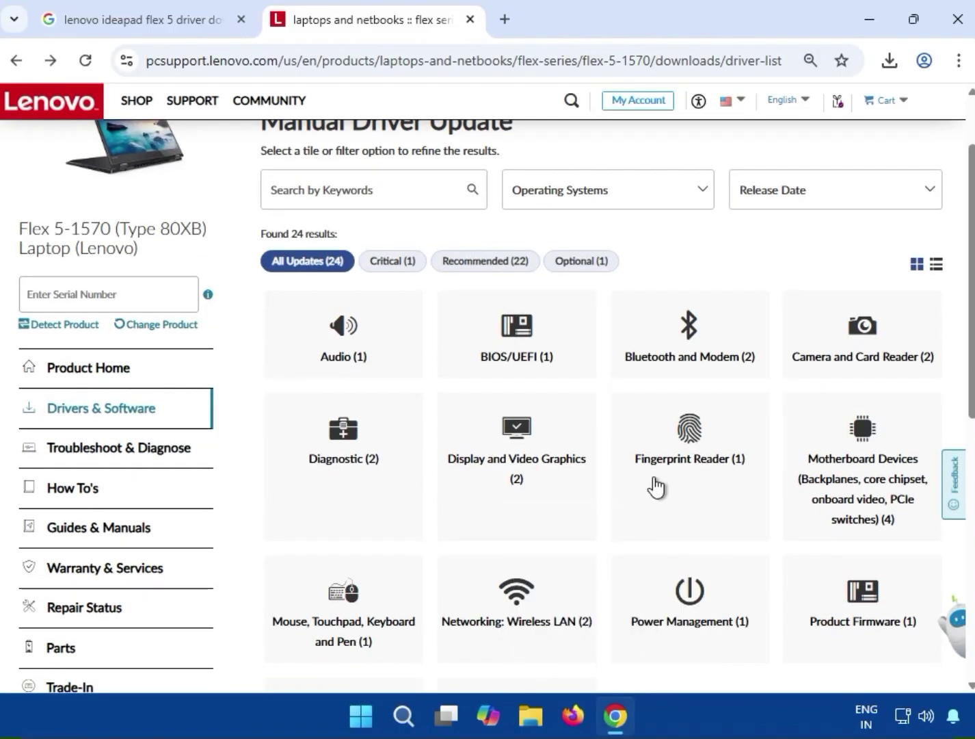
{"action": "left_click", "coordinate": [683, 347]}
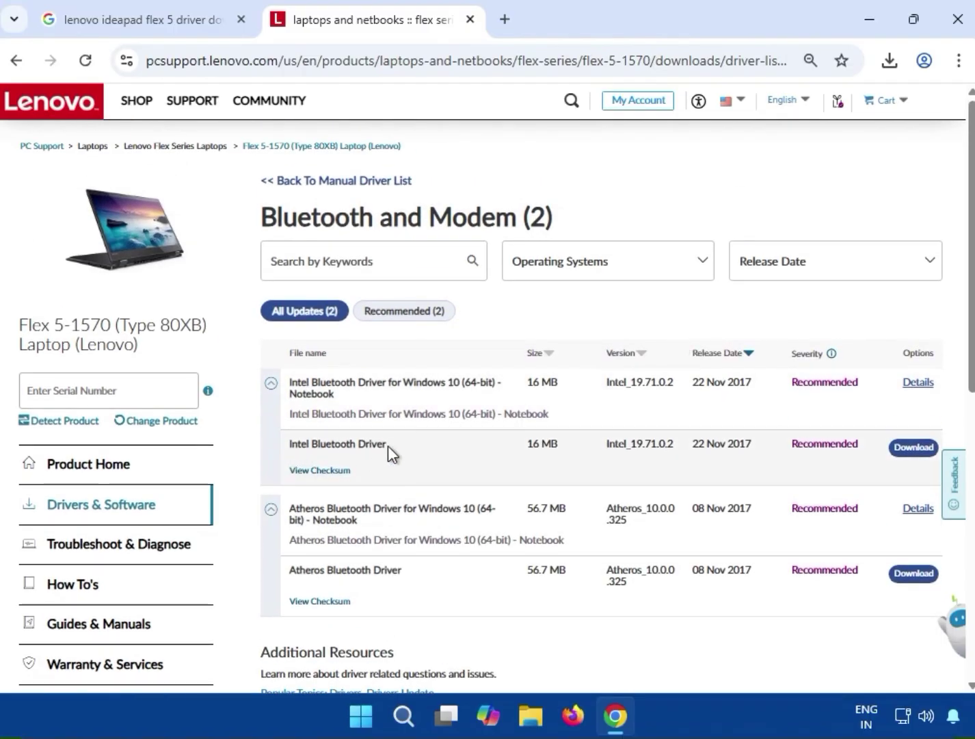
Step: Download the Intel Bluetooth Driver and start its installer, allowing it to make changes to the device
{"action": "left_click_drag", "start_coordinate": [387, 445], "coordinate": [296, 444]}
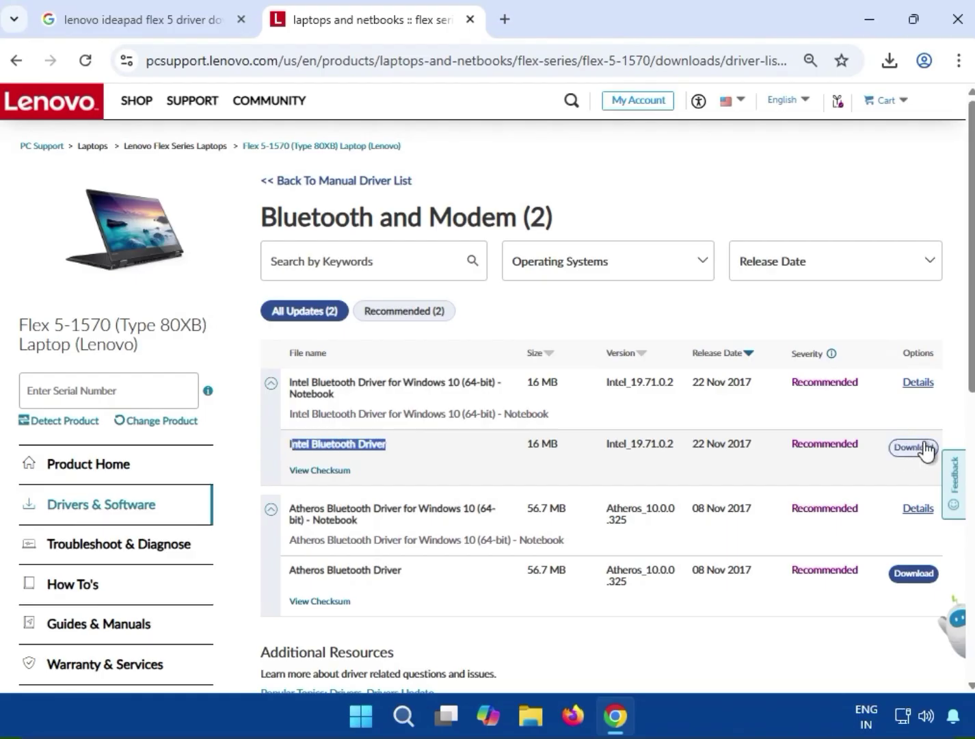
{"action": "left_click", "coordinate": [923, 448]}
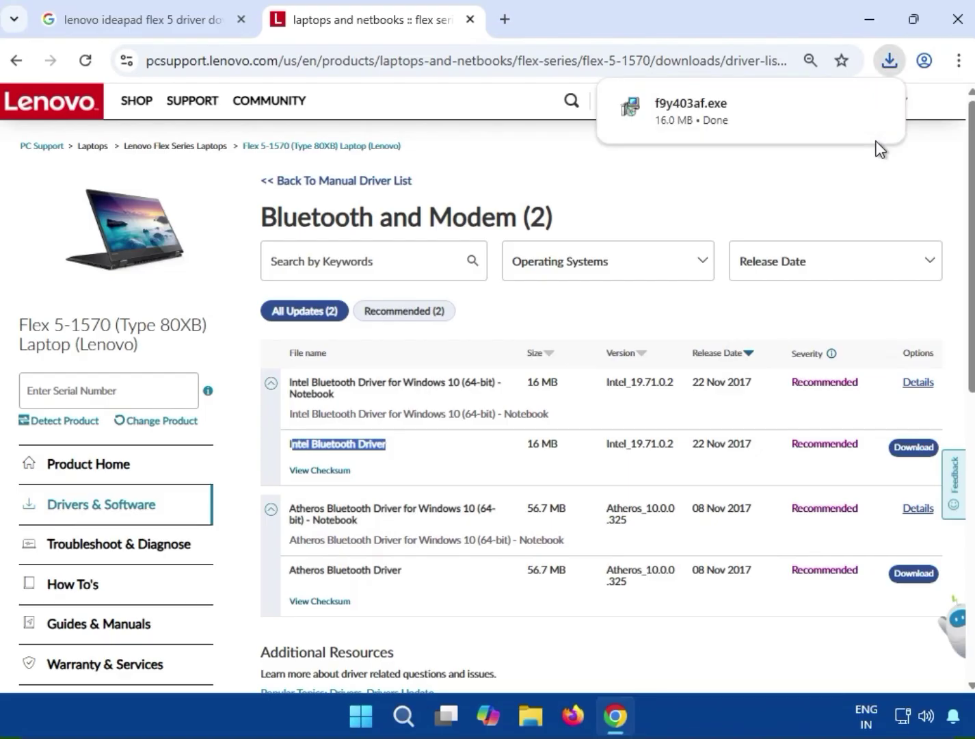
{"action": "left_click", "coordinate": [699, 122]}
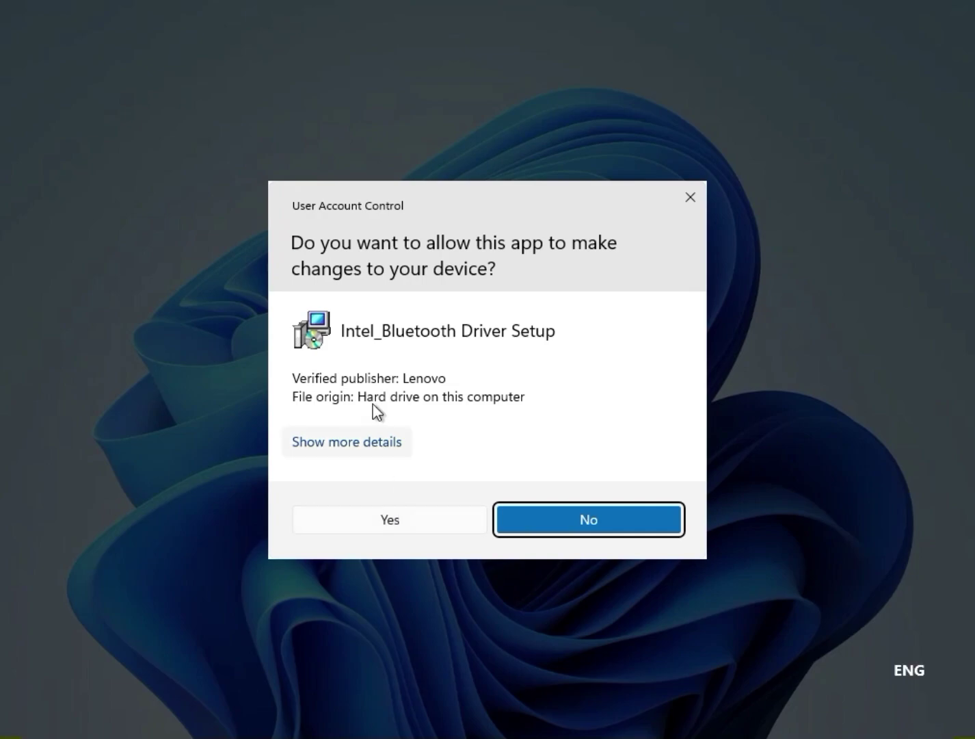
{"action": "left_click", "coordinate": [407, 518]}
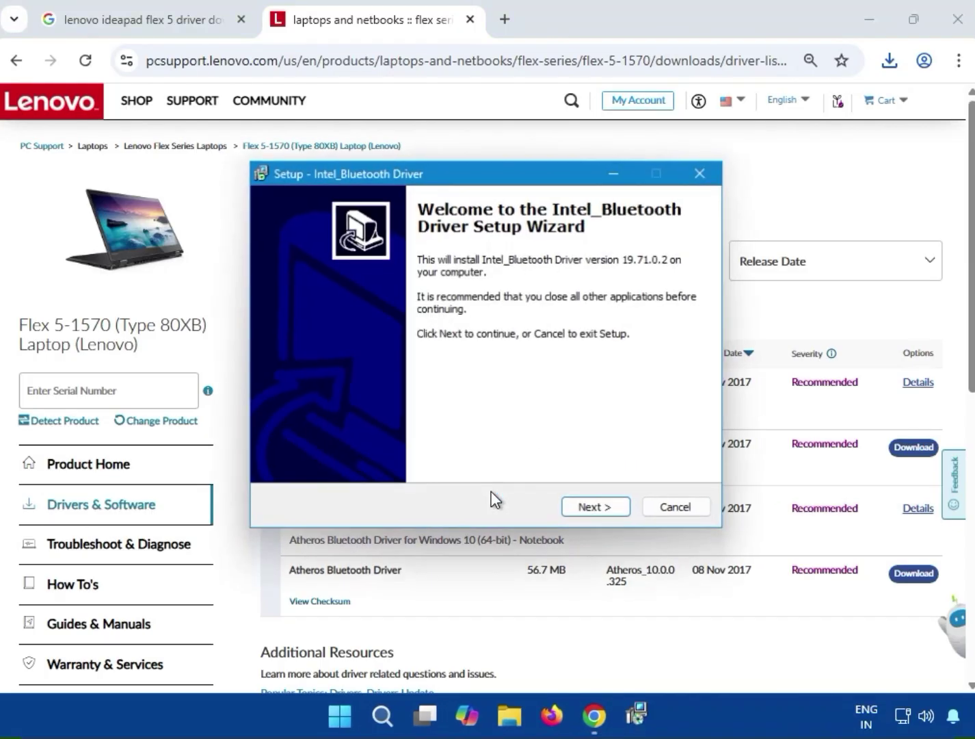
Step: Install the Intel_Bluetooth Driver into C:\DRIVERS\Intel_Bluetooth, accepting the license agreement and finishing setup with the launch option turned off
{"action": "left_click", "coordinate": [592, 507]}
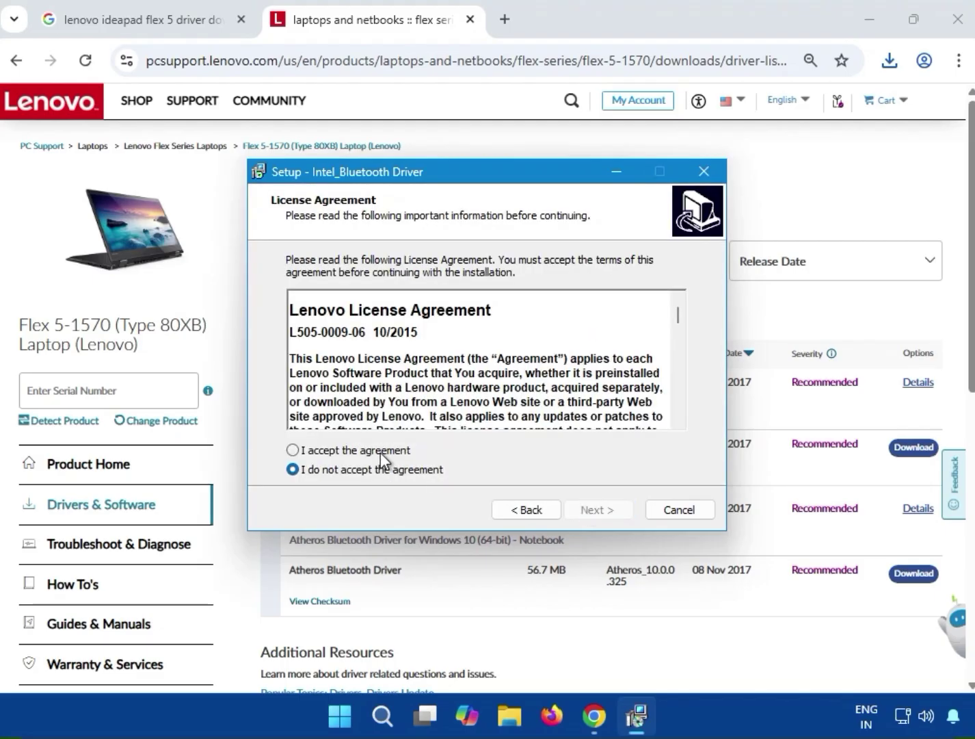
{"action": "left_click", "coordinate": [382, 452]}
{"action": "left_click", "coordinate": [602, 509]}
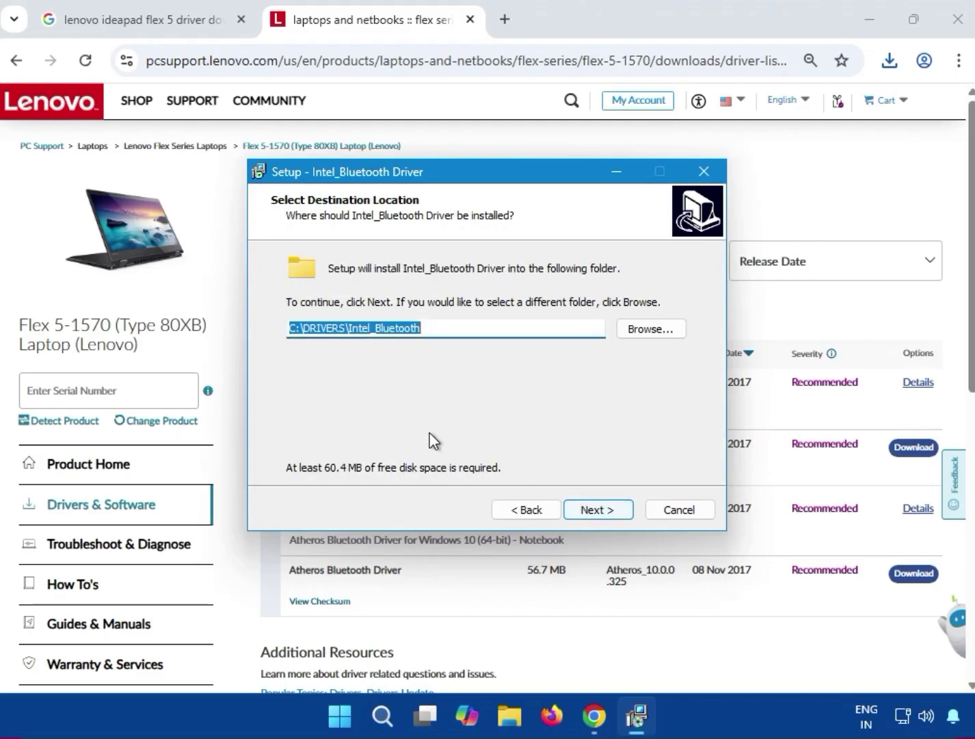
{"action": "left_click", "coordinate": [602, 511]}
{"action": "left_click", "coordinate": [602, 511]}
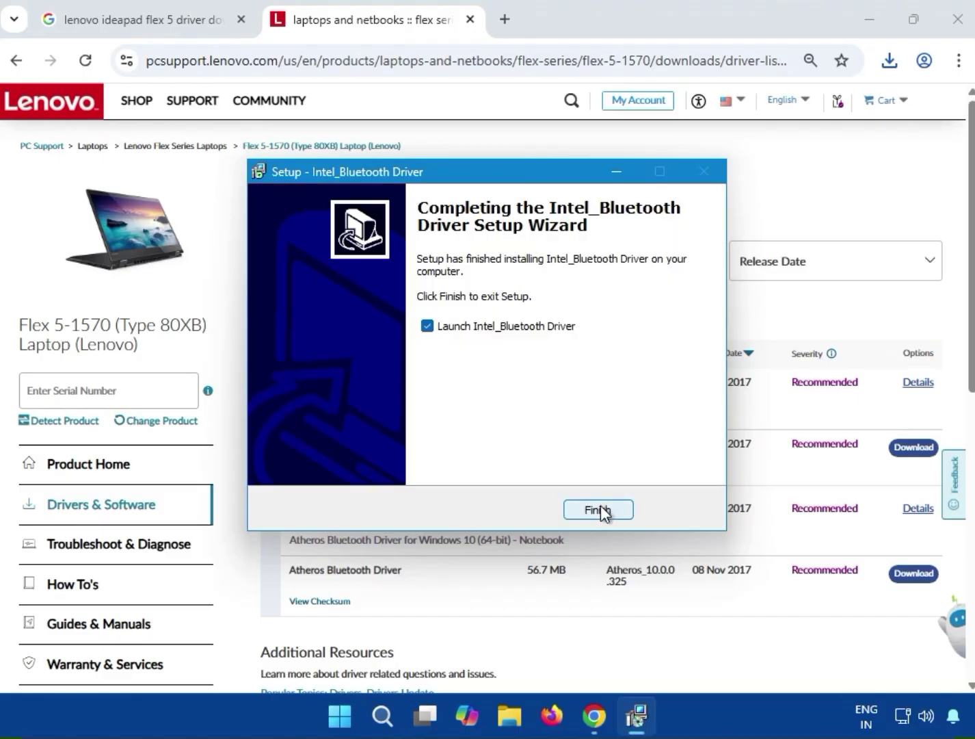
{"action": "left_click", "coordinate": [427, 327]}
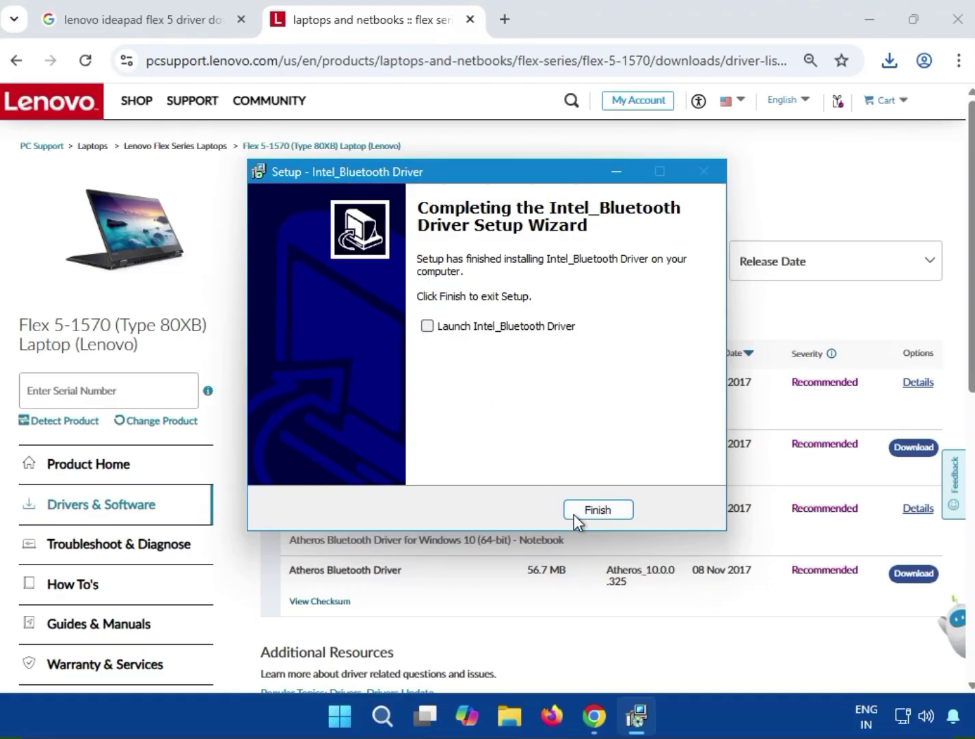
{"action": "left_click", "coordinate": [574, 514]}
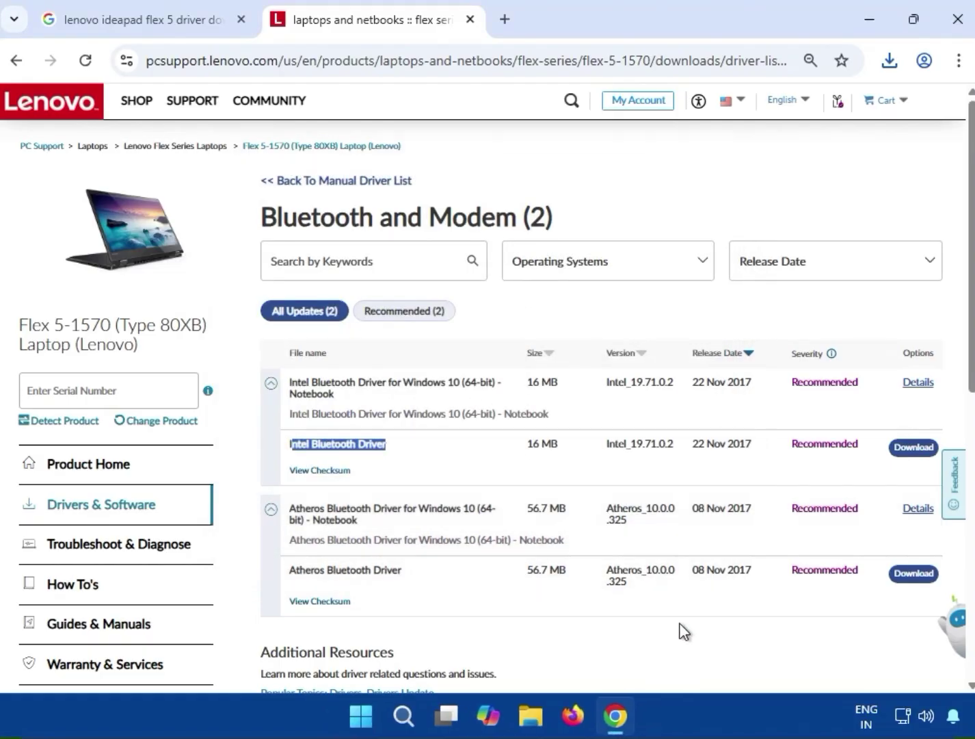